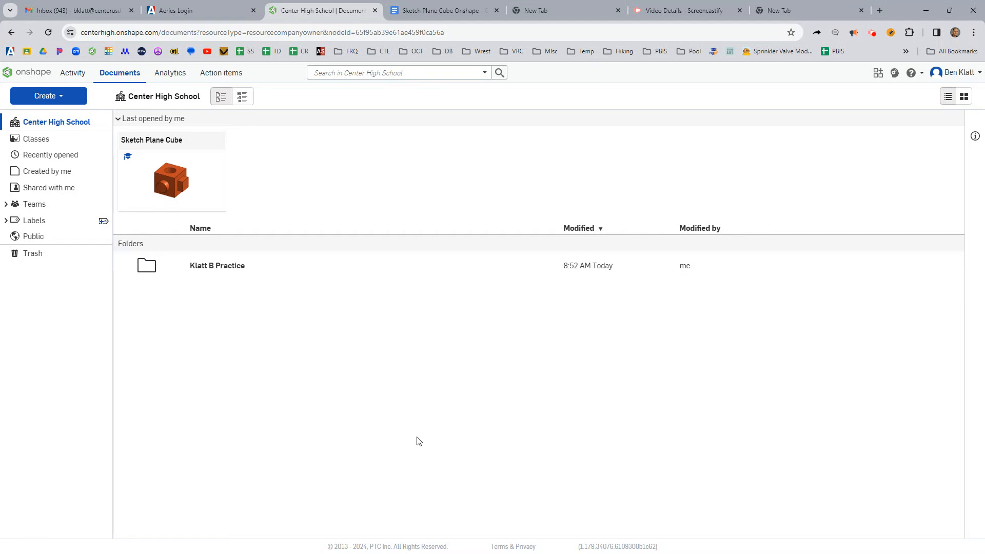
Create a new document named Saturn inside the existing practice folder
{"action": "left_click", "coordinate": [198, 266]}
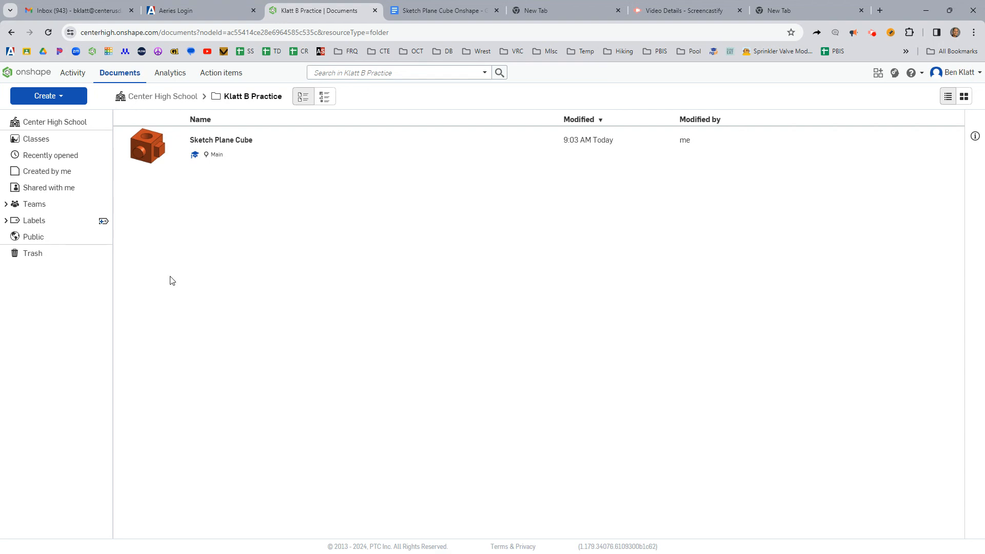
{"action": "left_click", "coordinate": [70, 98]}
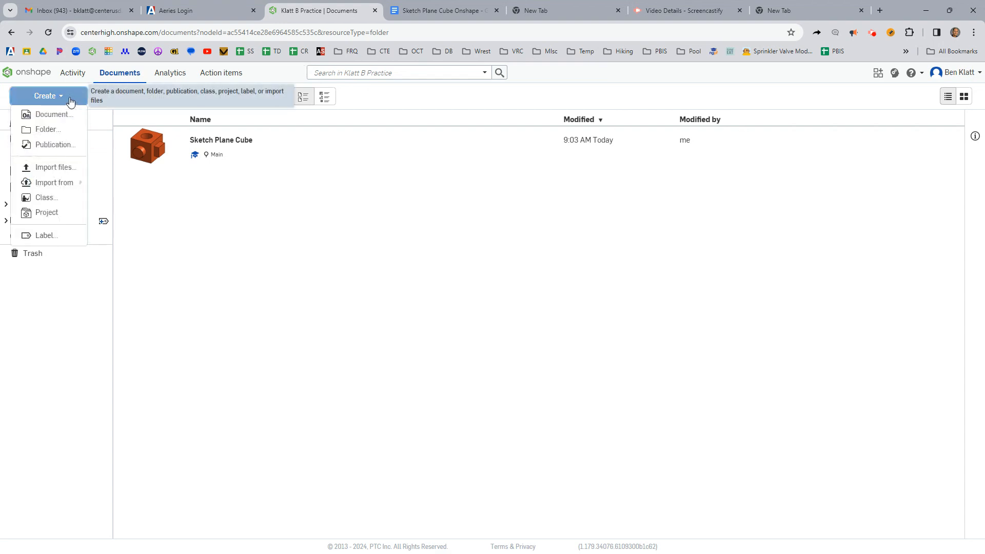
{"action": "left_click", "coordinate": [51, 115]}
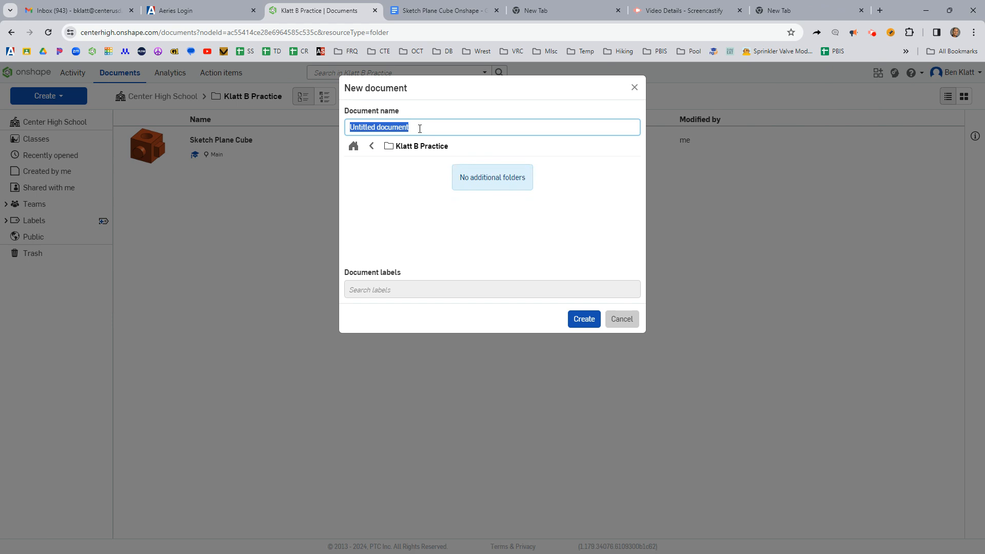
{"action": "type", "text": "Saturn"}
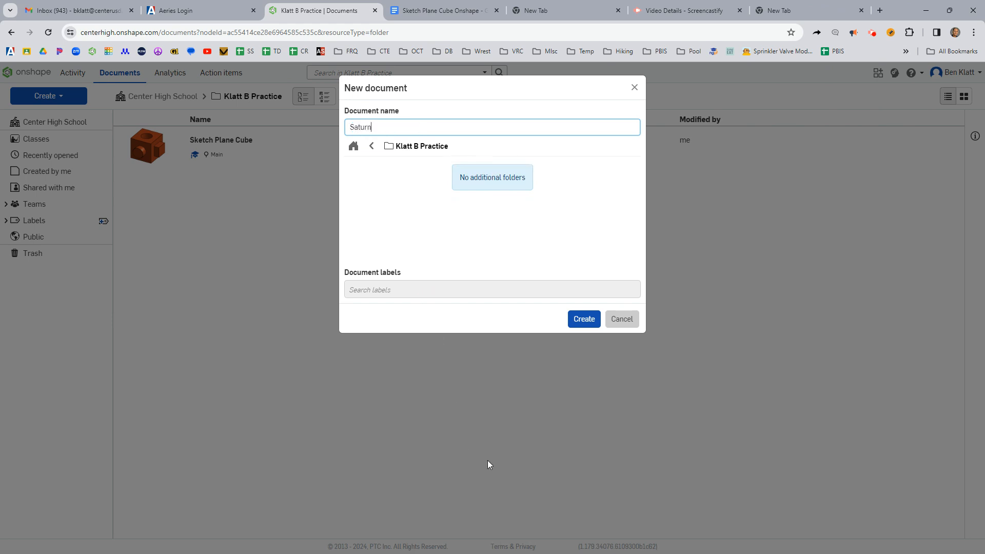
{"action": "left_click", "coordinate": [576, 319]}
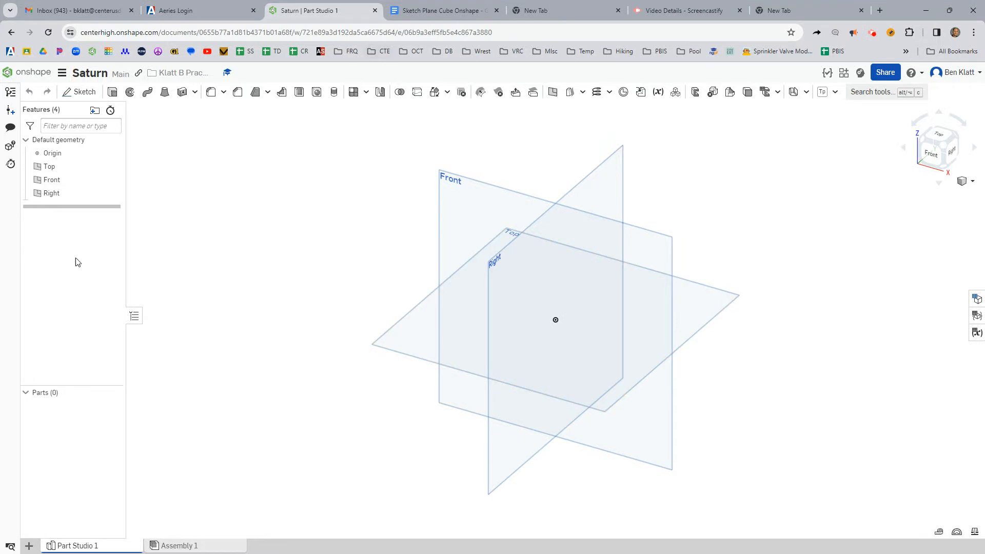
Start a sketch on the Front plane, viewed straight on, with the default planes hidden
{"action": "mouse_move", "coordinate": [78, 549]}
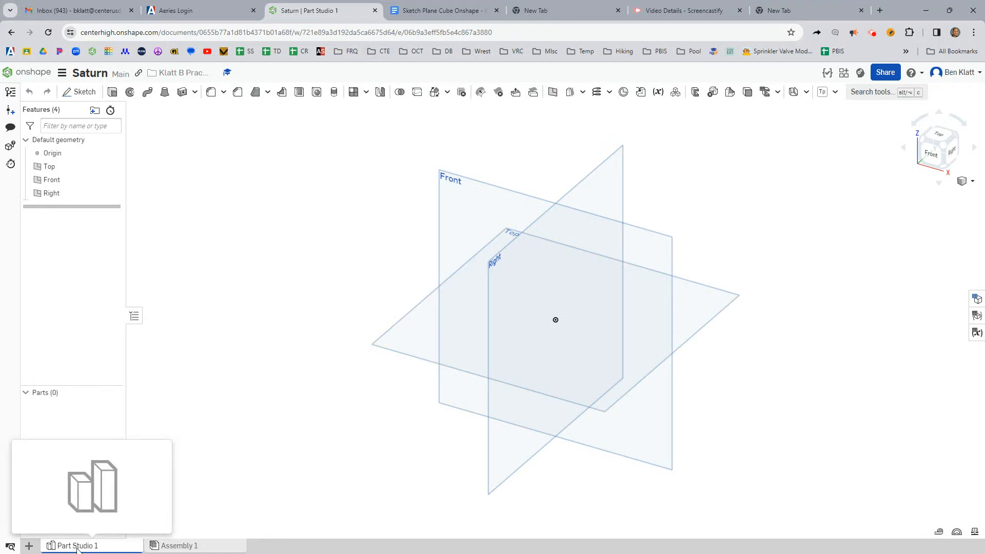
{"action": "mouse_move", "coordinate": [183, 550]}
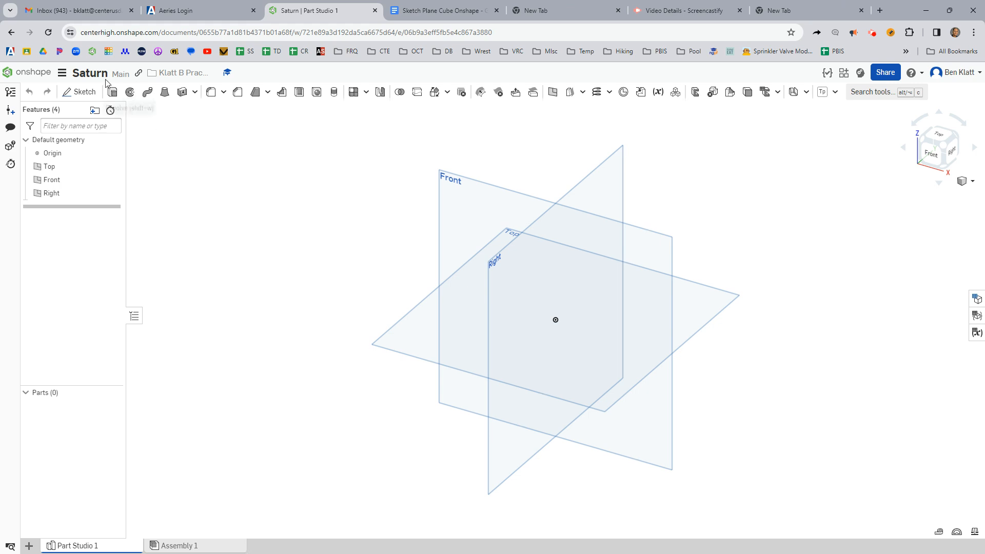
{"action": "left_click", "coordinate": [70, 92]}
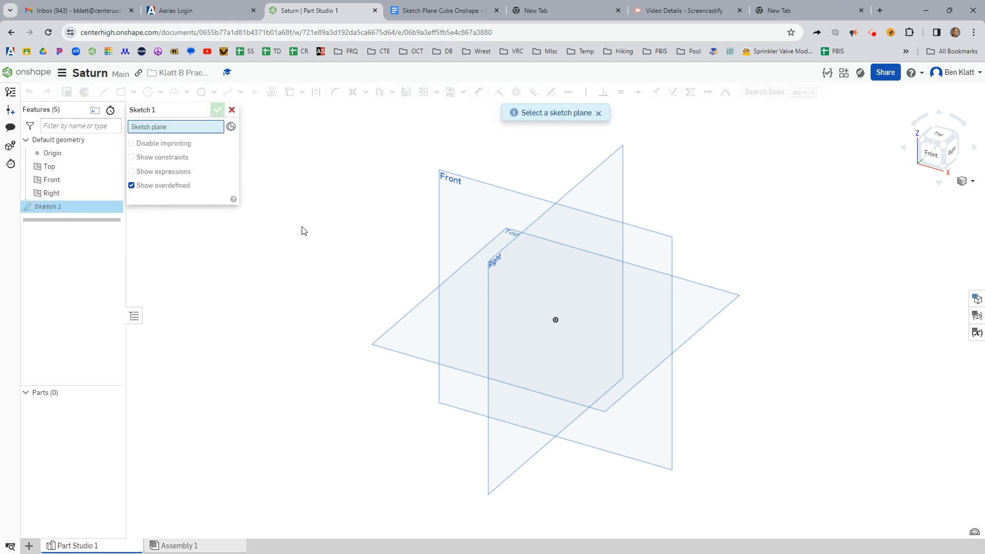
{"action": "left_click", "coordinate": [487, 207]}
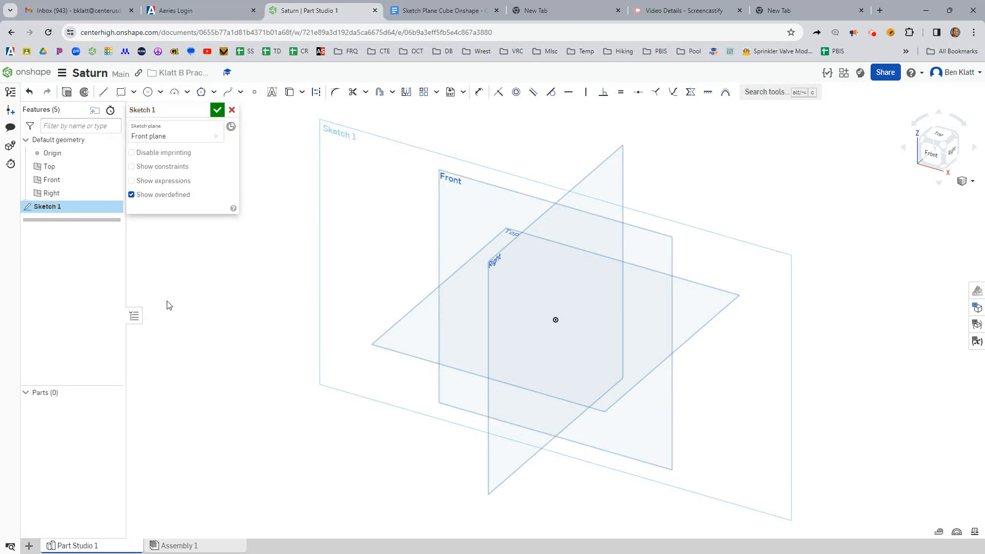
{"action": "key", "text": "p"}
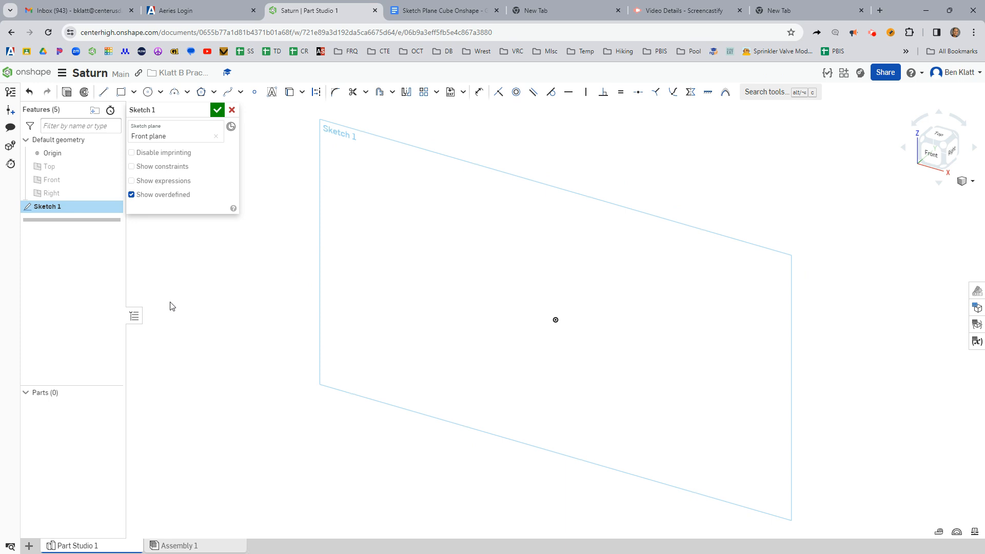
{"action": "key", "text": "n"}
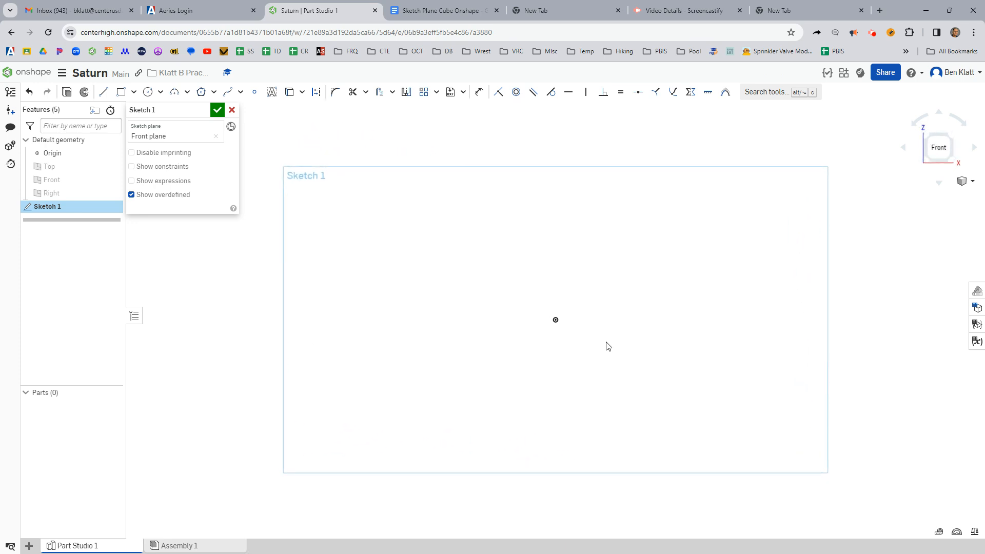
{"action": "mouse_move", "coordinate": [698, 339]}
{"action": "middle_mouse_down"}
{"action": "mouse_move", "coordinate": [578, 330]}
{"action": "mouse_move", "coordinate": [569, 315]}
{"action": "middle_mouse_up"}
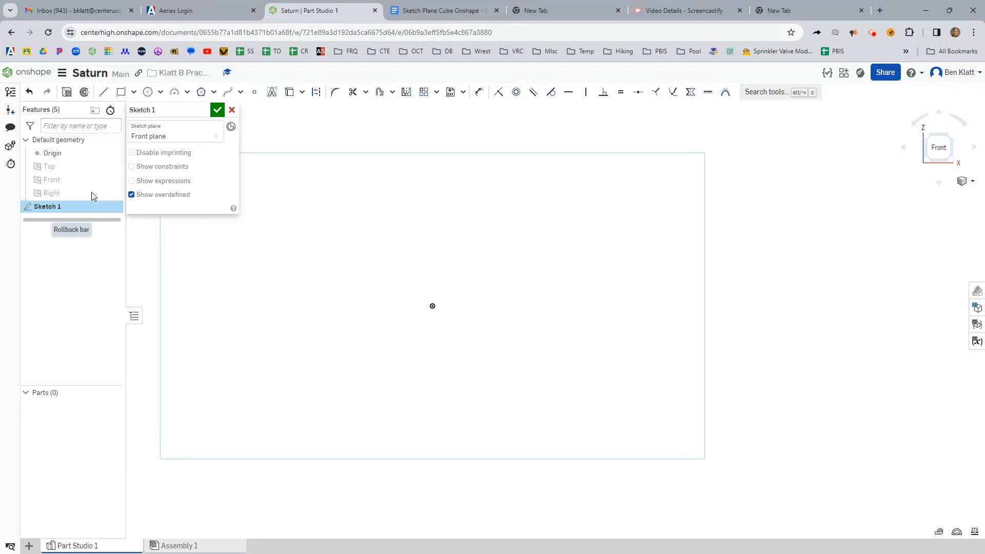
Sketch a circle centred on the origin with a diameter of about 3.91
{"action": "left_click", "coordinate": [147, 91]}
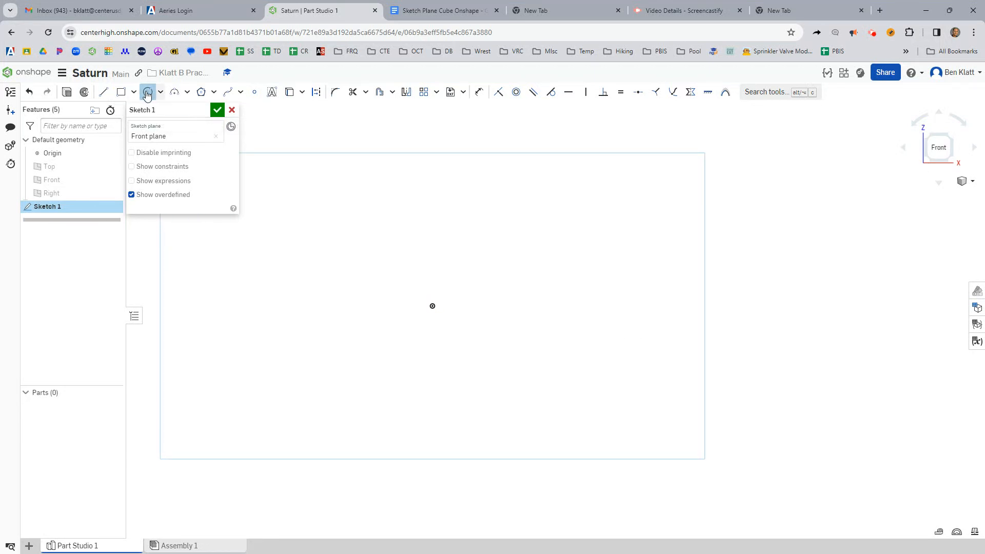
{"action": "left_click", "coordinate": [433, 306]}
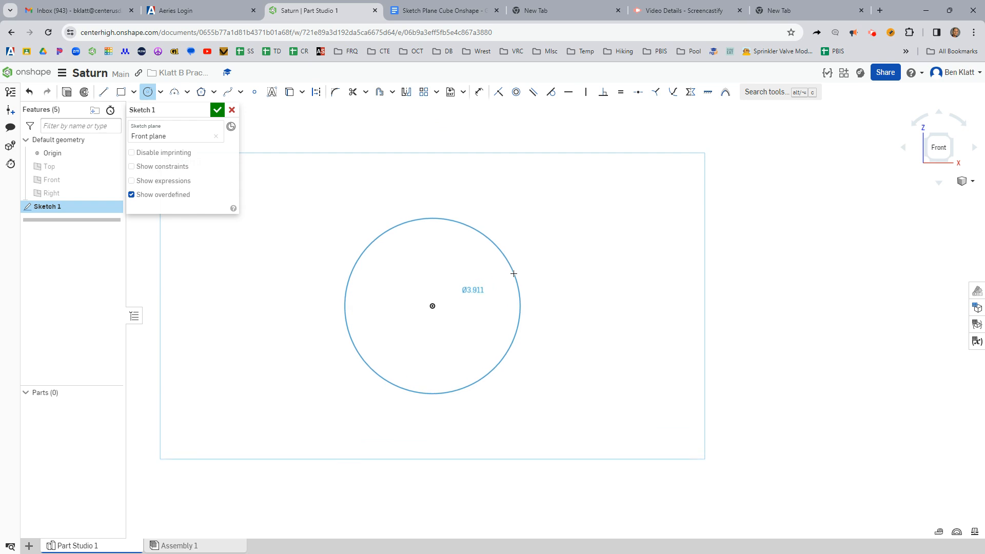
{"action": "left_click", "coordinate": [514, 273]}
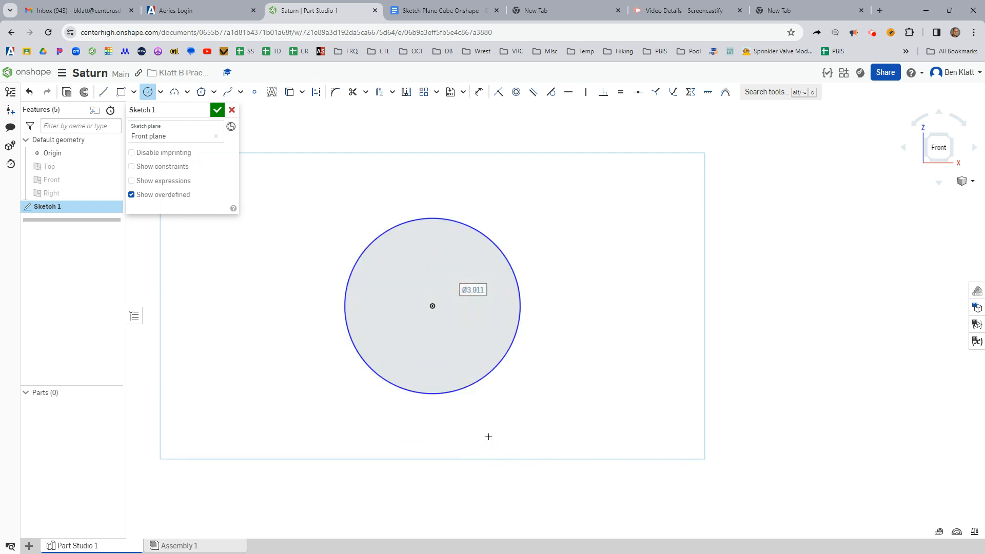
{"action": "key", "text": "Escape"}
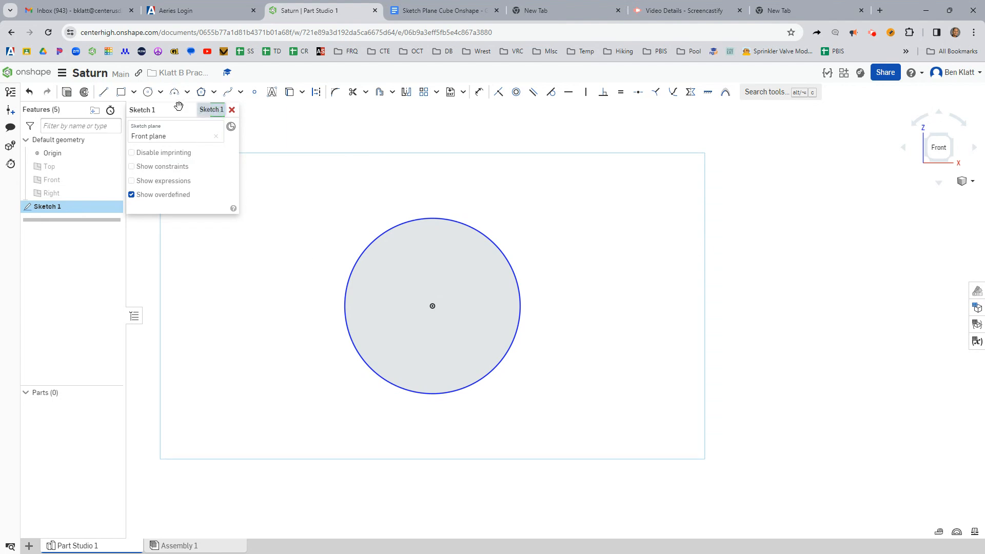
Split the circle with two vertical lines, from its topmost point to the centre and from the centre to its lowest point, and finish the sketch
{"action": "left_click", "coordinate": [103, 91]}
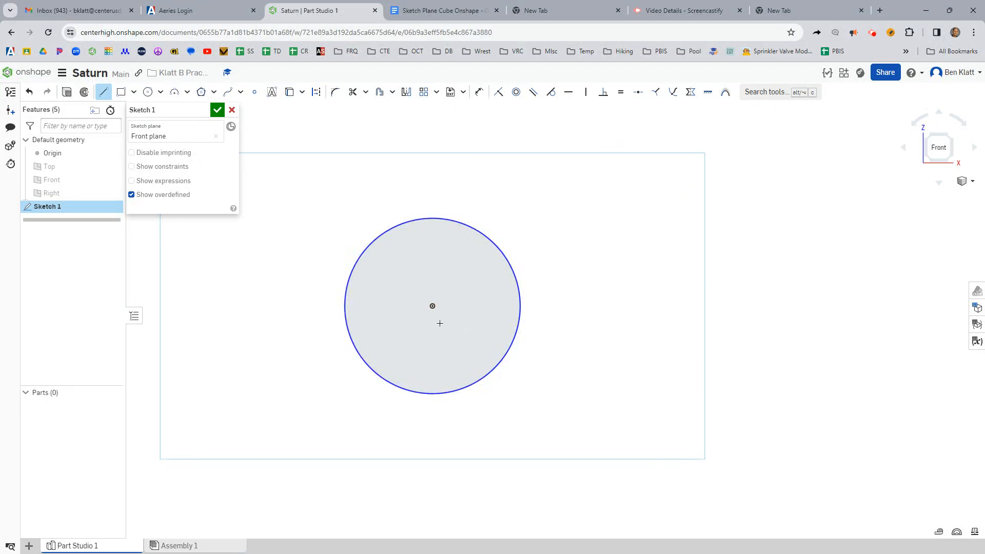
{"action": "left_click", "coordinate": [433, 306]}
{"action": "key", "text": "Escape"}
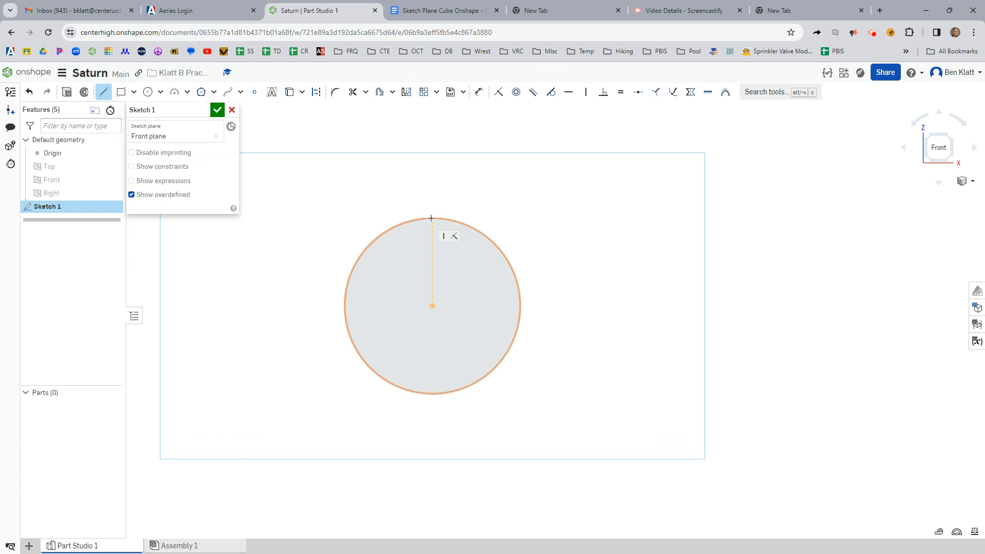
{"action": "left_click", "coordinate": [431, 218]}
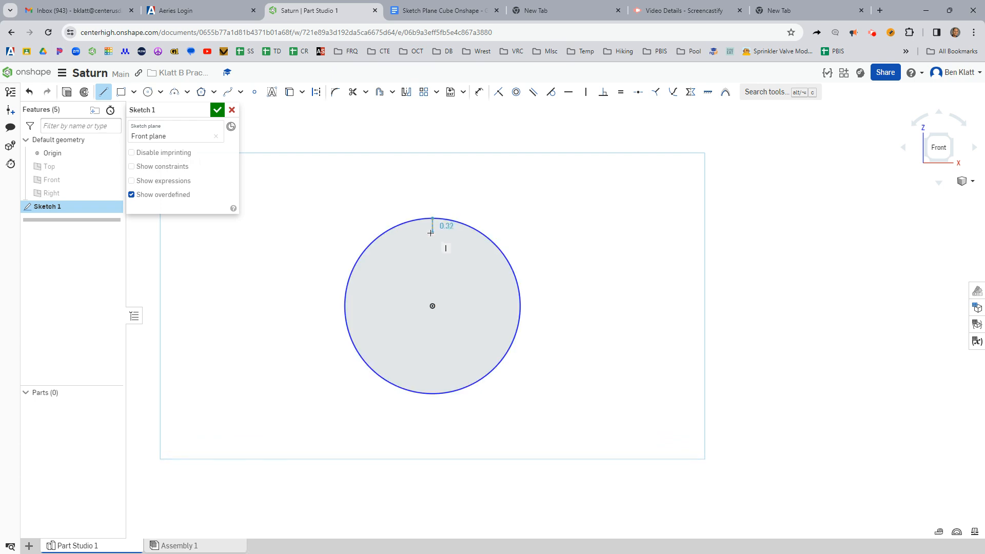
{"action": "left_click", "coordinate": [434, 307]}
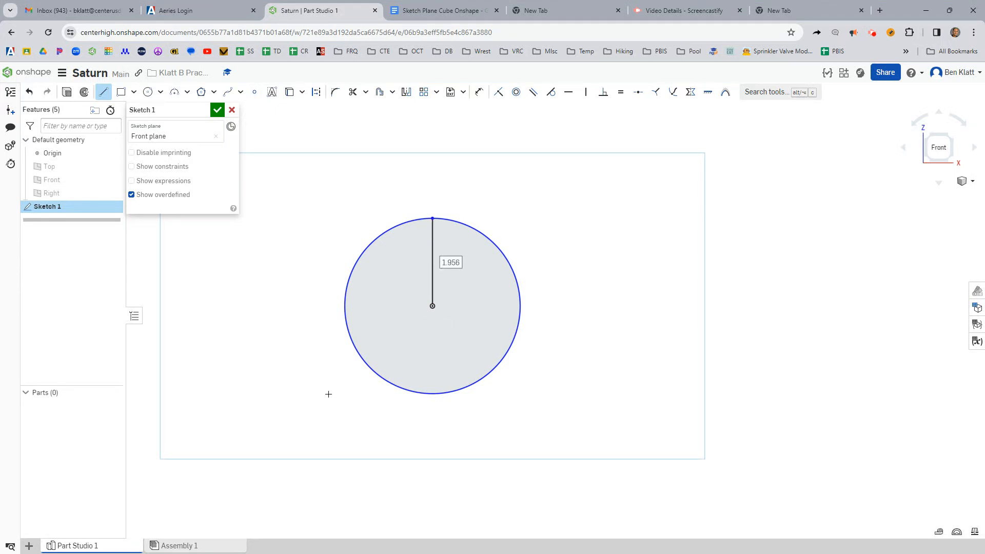
{"action": "left_click", "coordinate": [432, 306]}
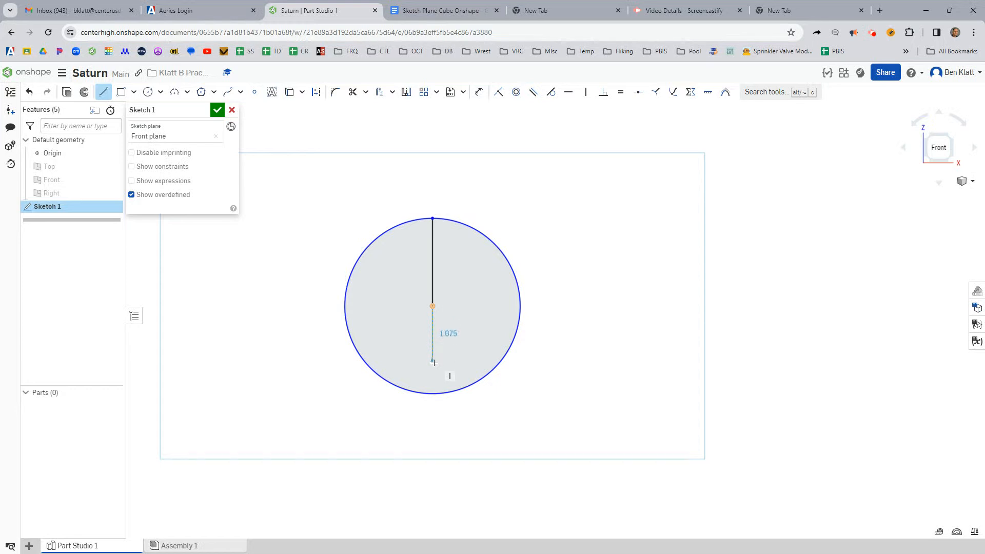
{"action": "left_click", "coordinate": [433, 393]}
{"action": "key", "text": "Escape"}
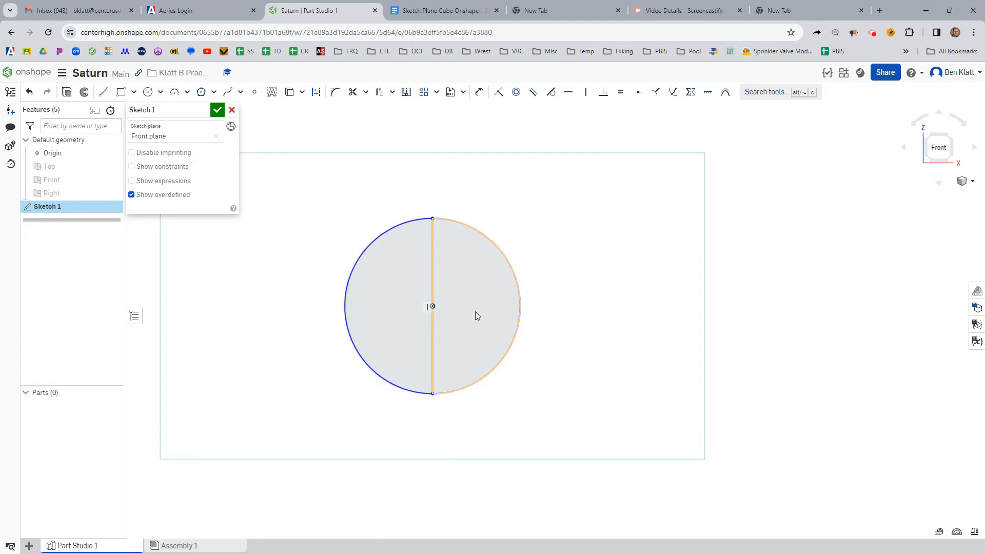
{"action": "scroll", "coordinate": [670, 323], "scroll_direction": "up", "scroll_amount": 3}
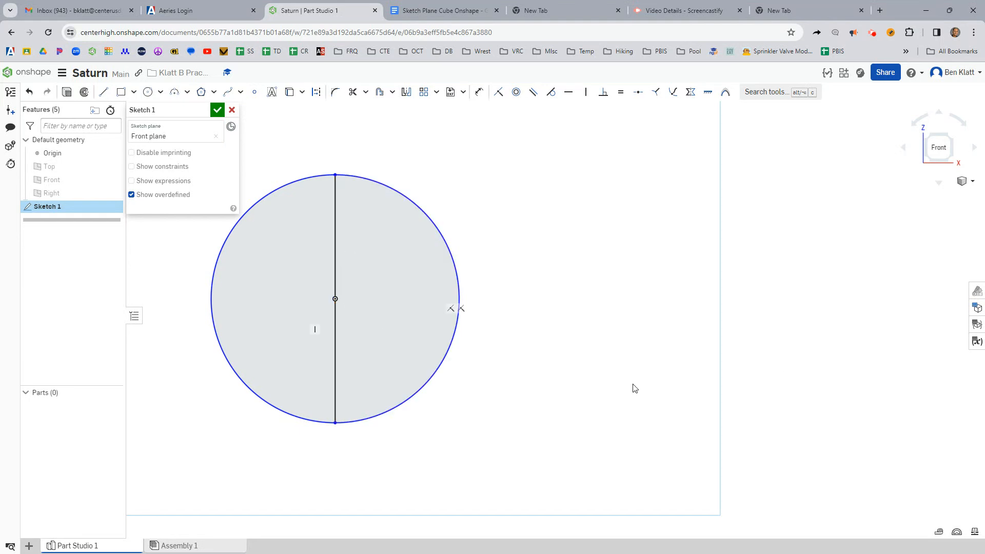
{"action": "scroll", "coordinate": [643, 377], "scroll_direction": "down", "scroll_amount": 2}
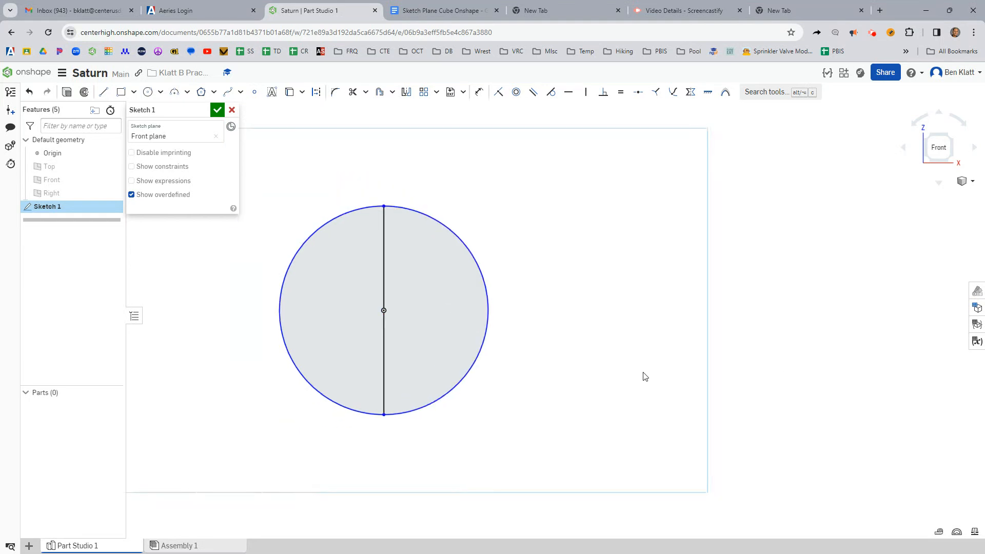
{"action": "scroll", "coordinate": [643, 377], "scroll_direction": "up", "scroll_amount": 1}
{"action": "scroll", "coordinate": [644, 376], "scroll_direction": "down", "scroll_amount": 3}
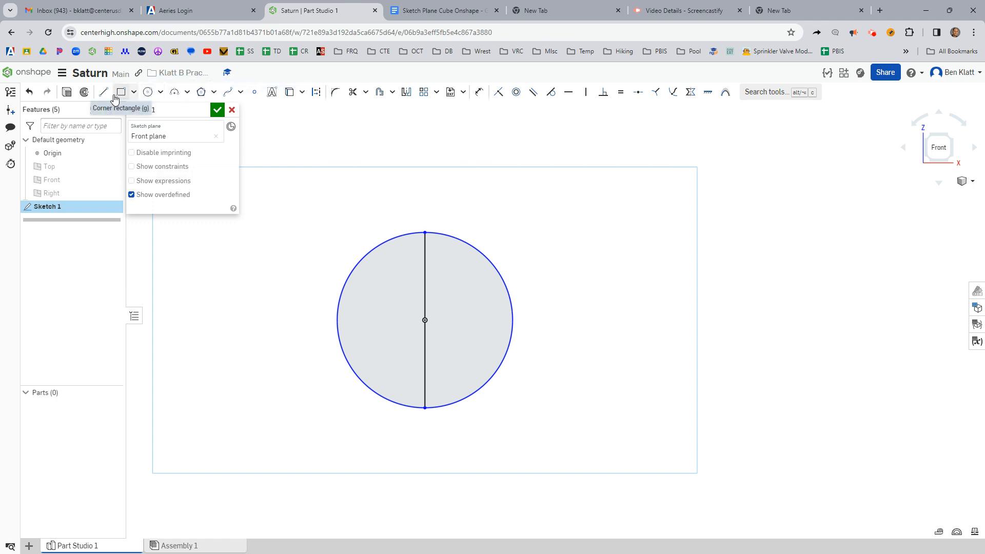
{"action": "left_click", "coordinate": [217, 111]}
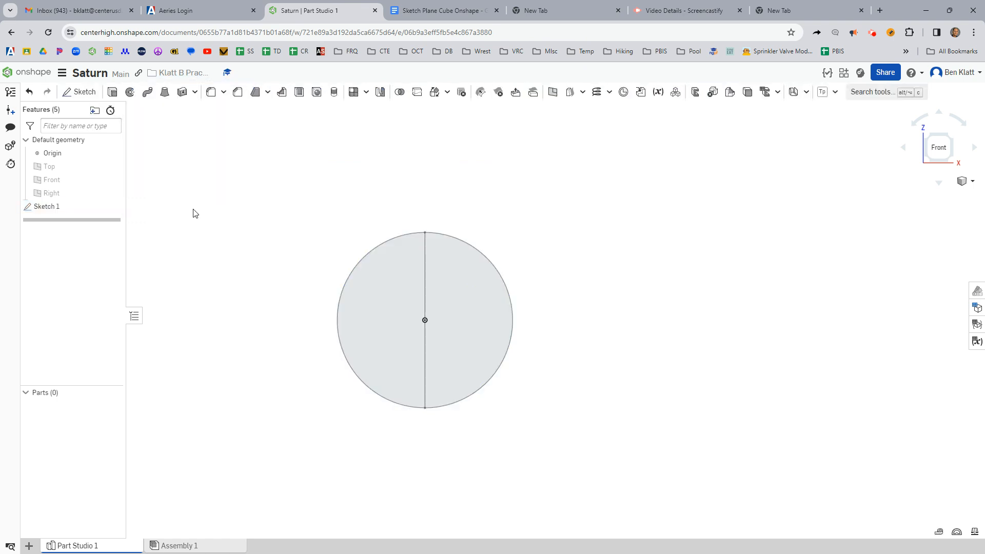
Set up a full solid Revolve of the circle's right half around the upper vertical line to form a sphere
{"action": "left_click", "coordinate": [130, 93]}
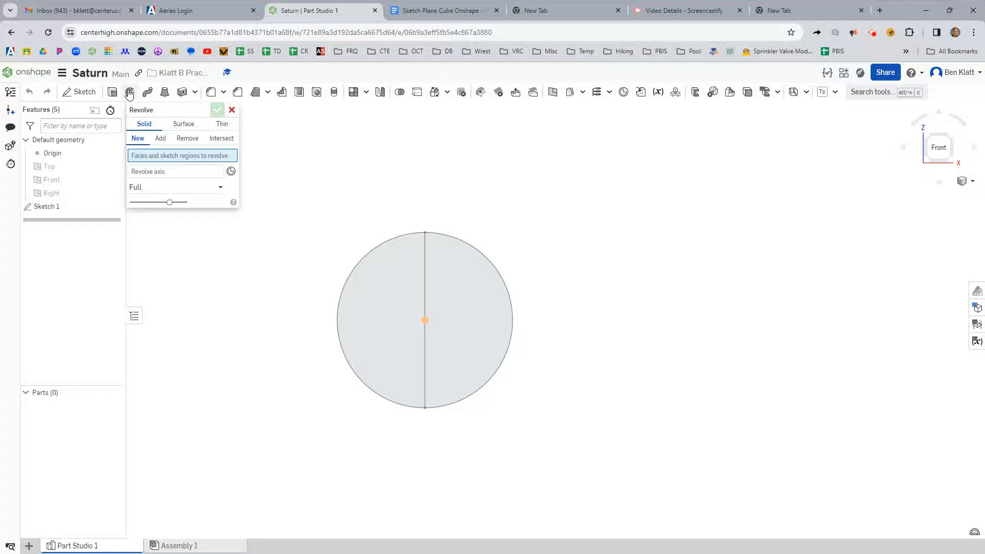
{"action": "left_click", "coordinate": [472, 306]}
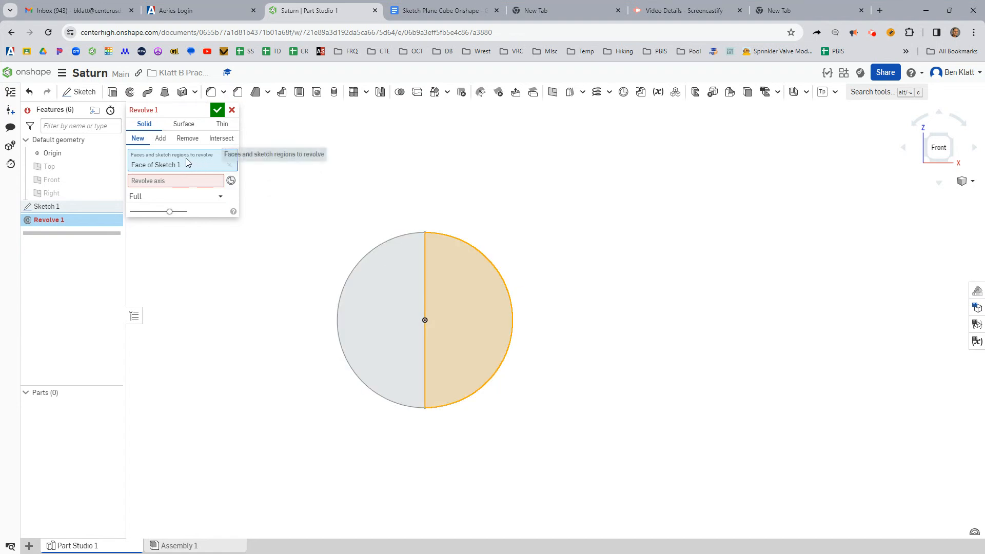
{"action": "left_click", "coordinate": [229, 163]}
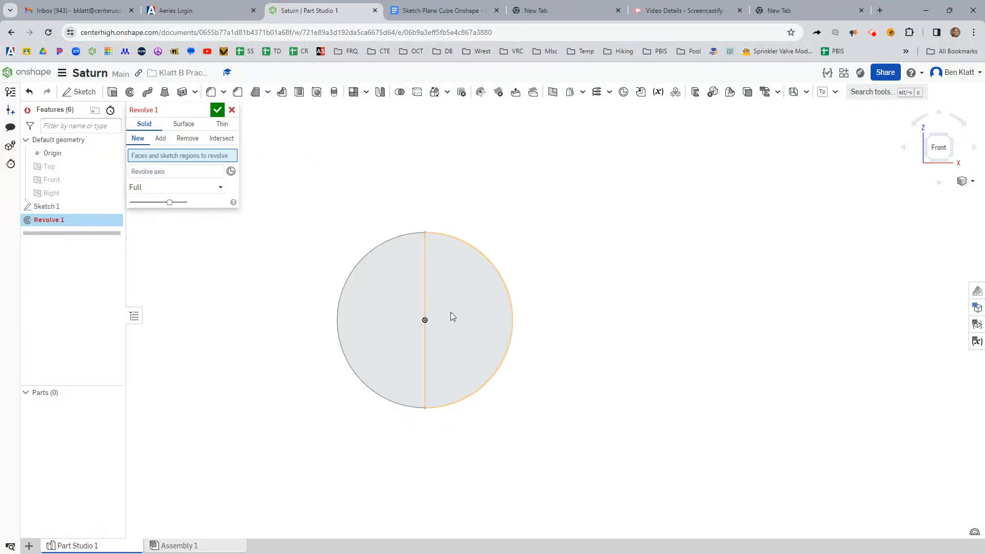
{"action": "left_click", "coordinate": [474, 294]}
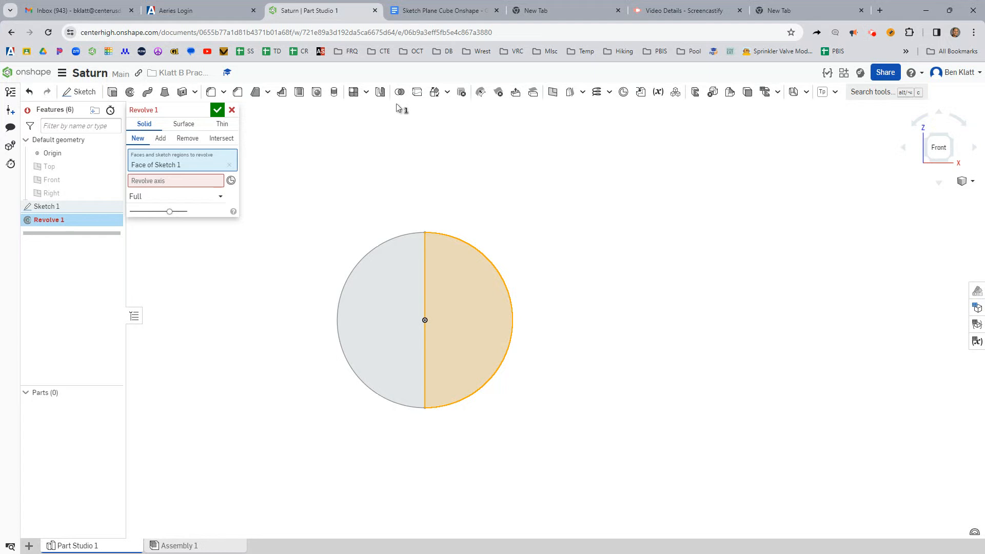
{"action": "left_click", "coordinate": [164, 183]}
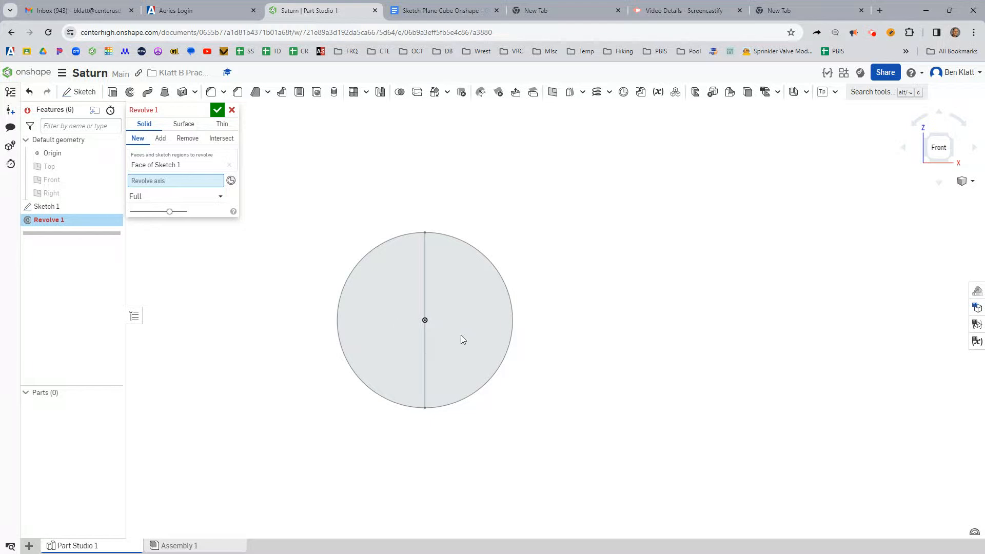
{"action": "left_click", "coordinate": [425, 298]}
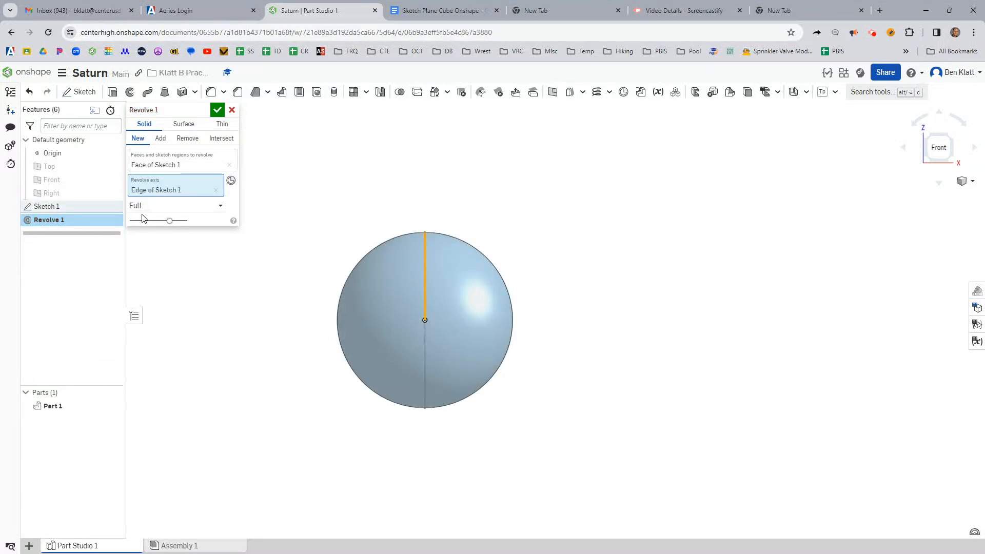
Try the revolve as One direction and restore the Full type
{"action": "left_click", "coordinate": [209, 206]}
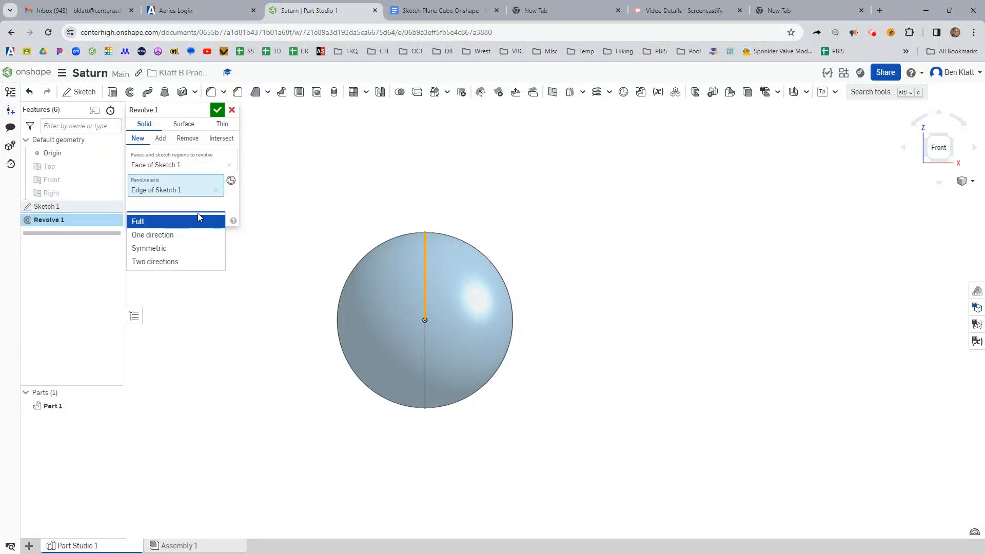
{"action": "left_click", "coordinate": [150, 235]}
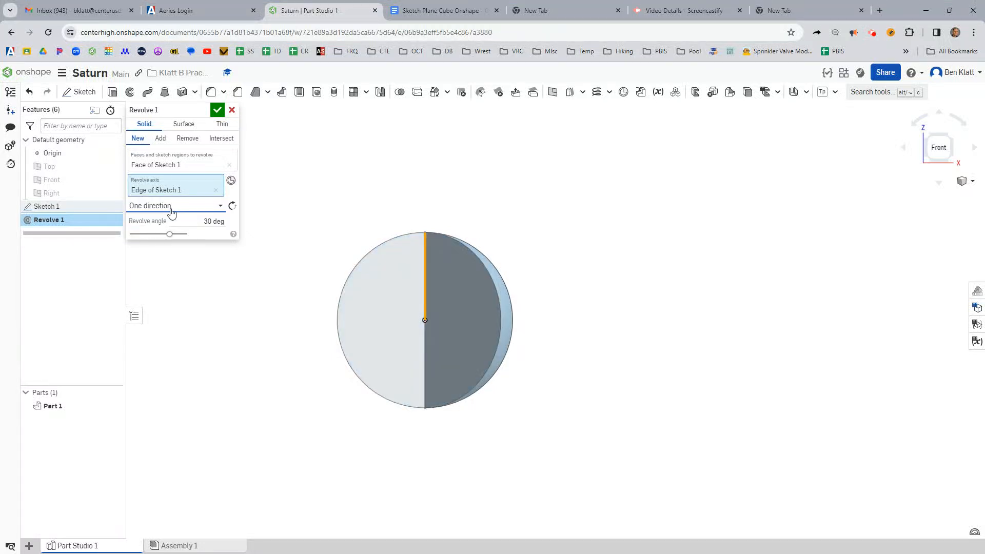
{"action": "mouse_move", "coordinate": [449, 202]}
{"action": "right_mouse_down"}
{"action": "mouse_move", "coordinate": [446, 231]}
{"action": "mouse_move", "coordinate": [446, 214]}
{"action": "right_mouse_up"}
{"action": "left_click", "coordinate": [207, 207]}
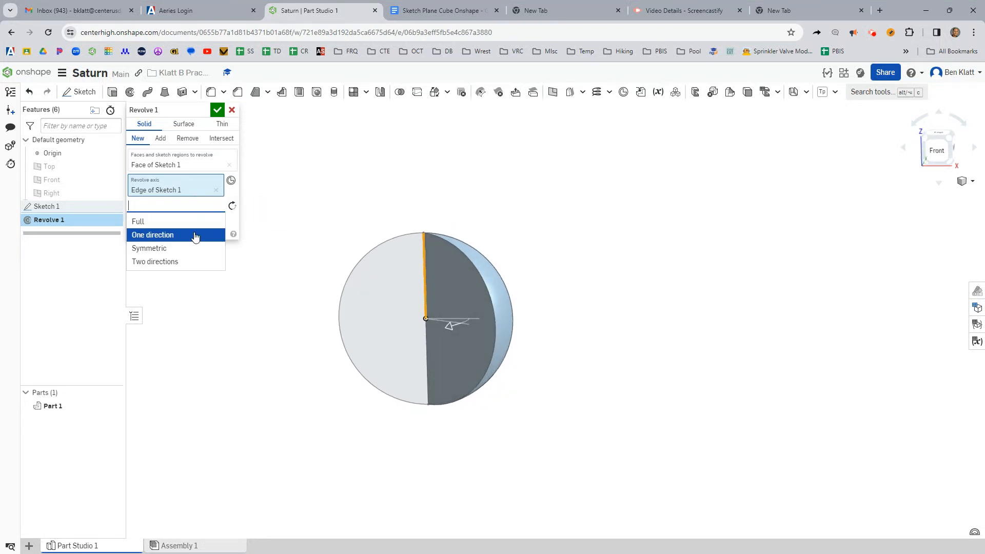
{"action": "left_click", "coordinate": [208, 221]}
{"action": "right_click_drag", "start_coordinate": [551, 188], "coordinate": [561, 167]}
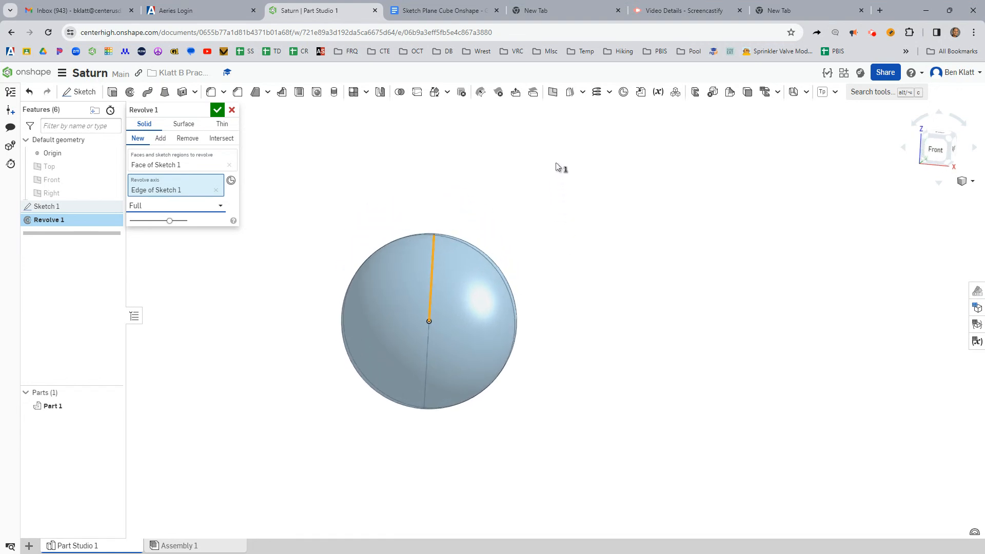
Accept the full revolve that forms the sphere and show Sketch 1 again
{"action": "left_click", "coordinate": [218, 110]}
{"action": "mouse_move", "coordinate": [461, 221]}
{"action": "right_mouse_down"}
{"action": "mouse_move", "coordinate": [445, 224]}
{"action": "mouse_move", "coordinate": [428, 260]}
{"action": "mouse_move", "coordinate": [440, 232]}
{"action": "right_mouse_up"}
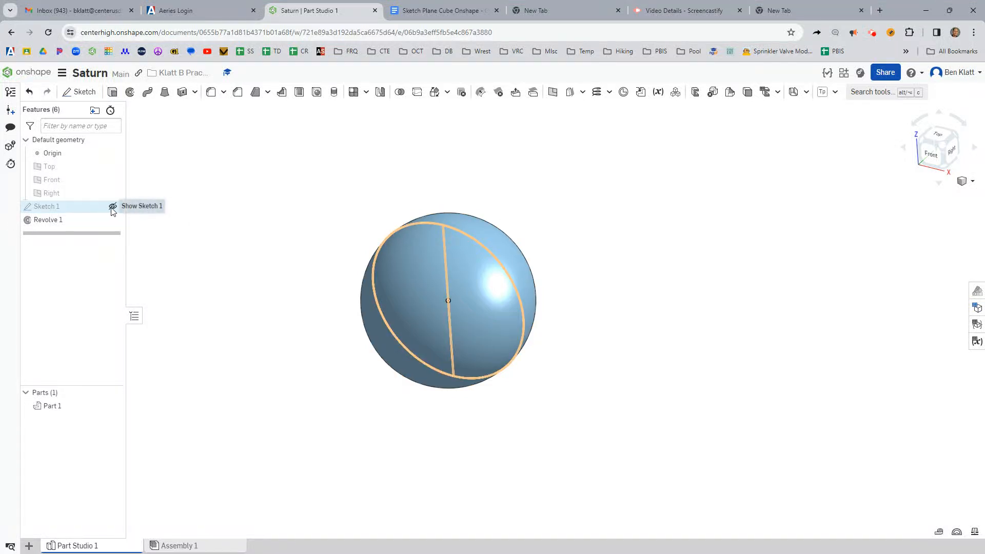
{"action": "left_click", "coordinate": [112, 207]}
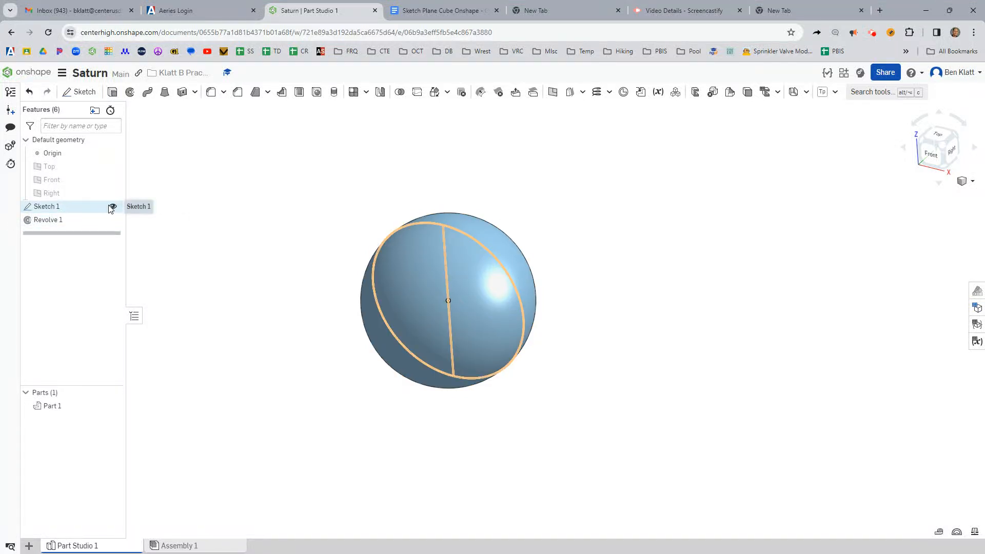
{"action": "key", "text": "shift+1"}
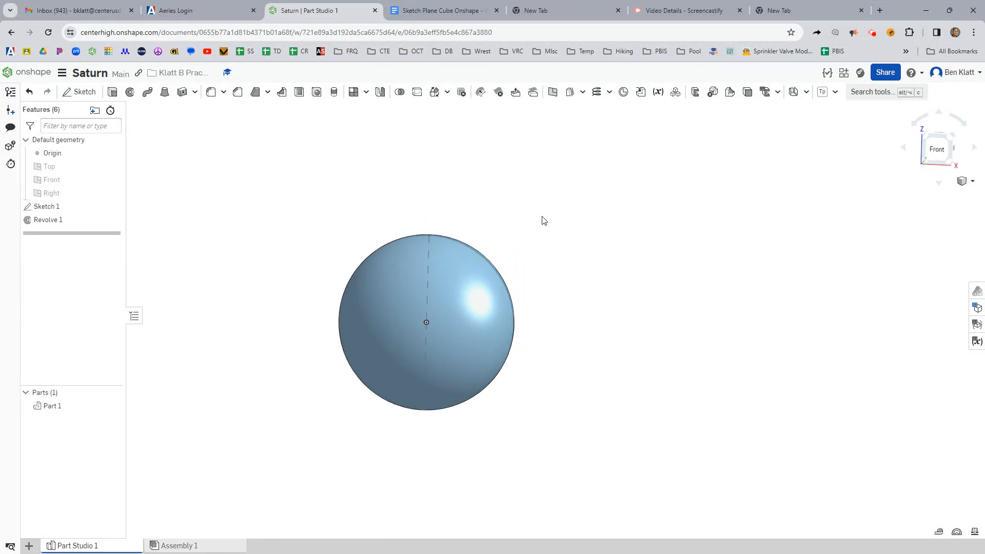
{"action": "double_click", "coordinate": [46, 208]}
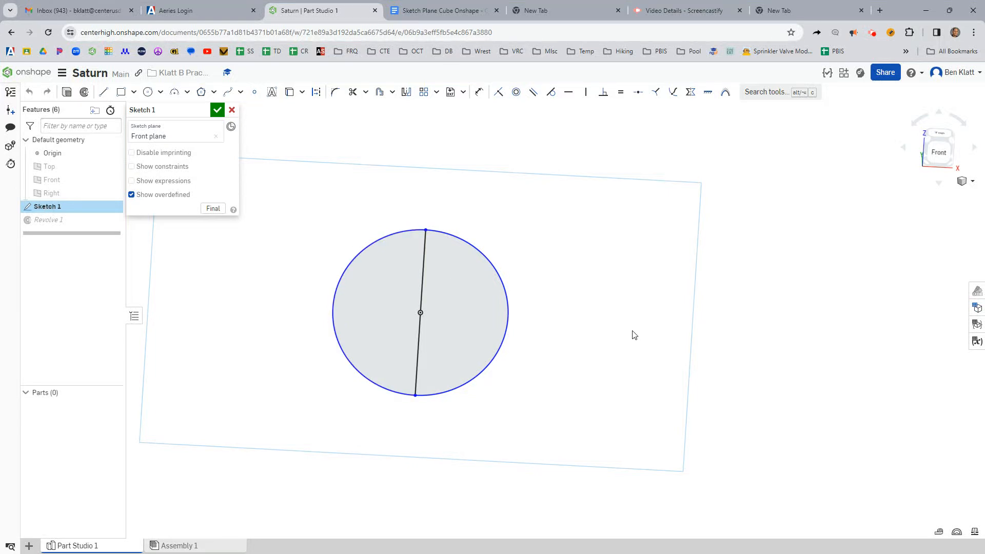
{"action": "key", "text": "n"}
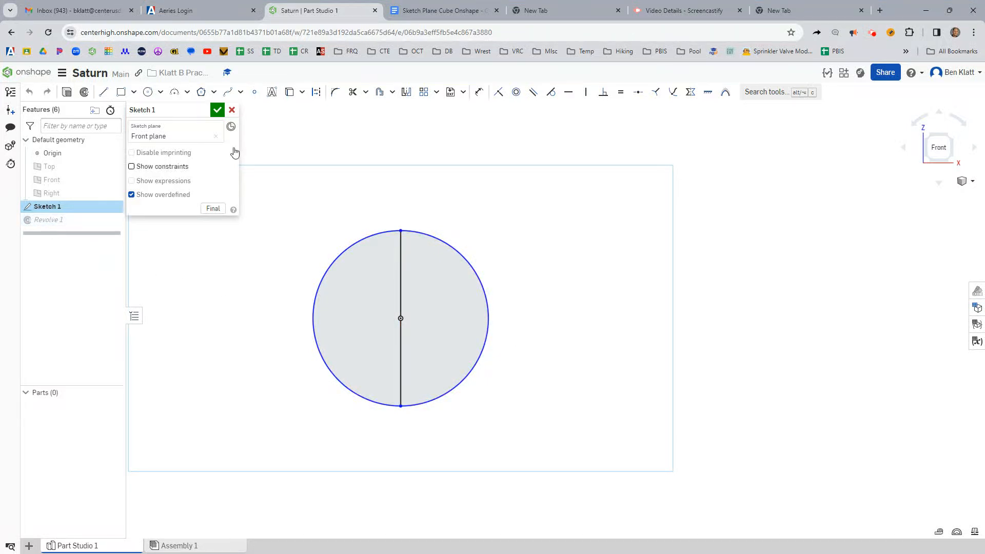
{"action": "left_click", "coordinate": [217, 110]}
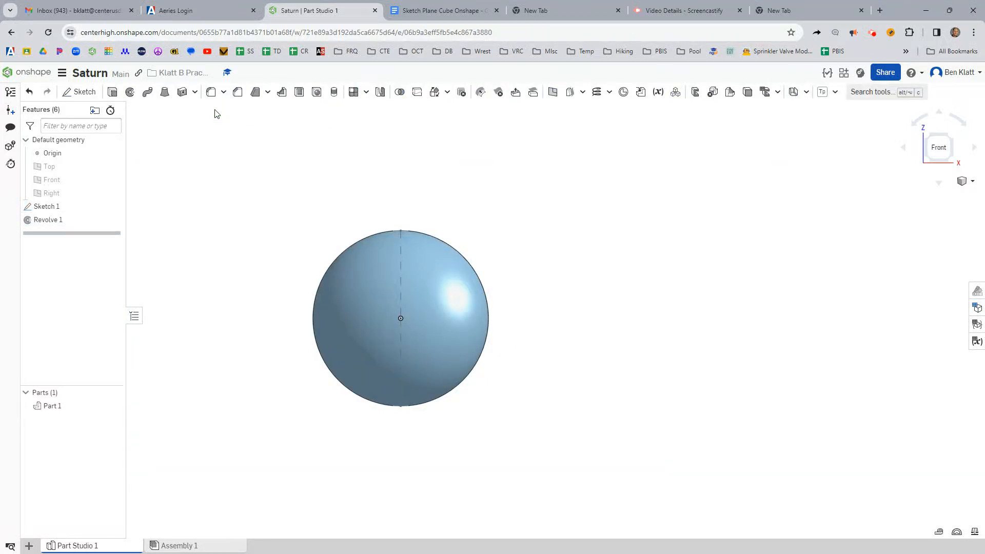
Reopen Sketch 1 and draw three small rectangles in a row right of the circle, about 0.86 × 0.23, 0.39 × 0.15 and 0.56 × 0.18 in
{"action": "double_click", "coordinate": [42, 207]}
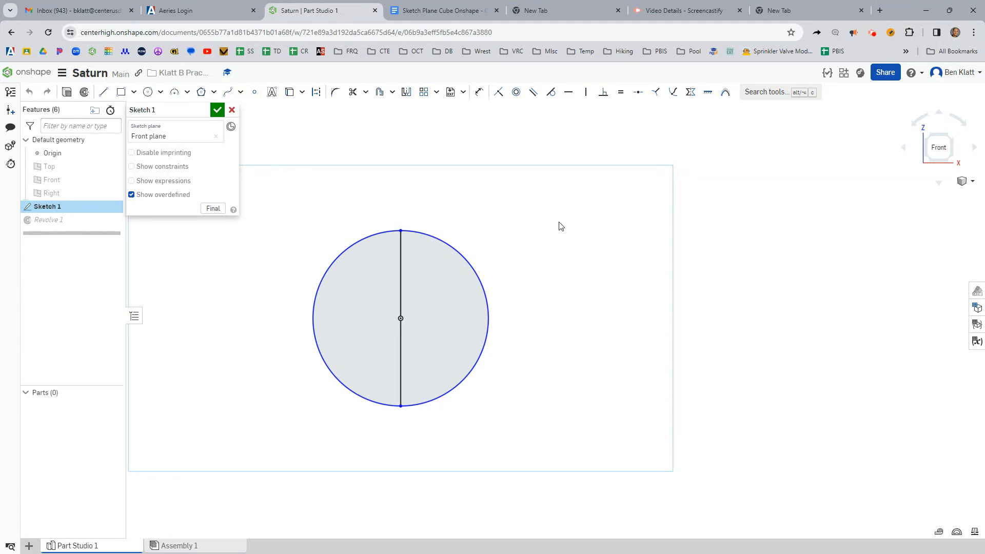
{"action": "scroll", "coordinate": [561, 226], "scroll_direction": "down", "scroll_amount": 1}
{"action": "middle_click_drag", "start_coordinate": [580, 328], "coordinate": [474, 332]}
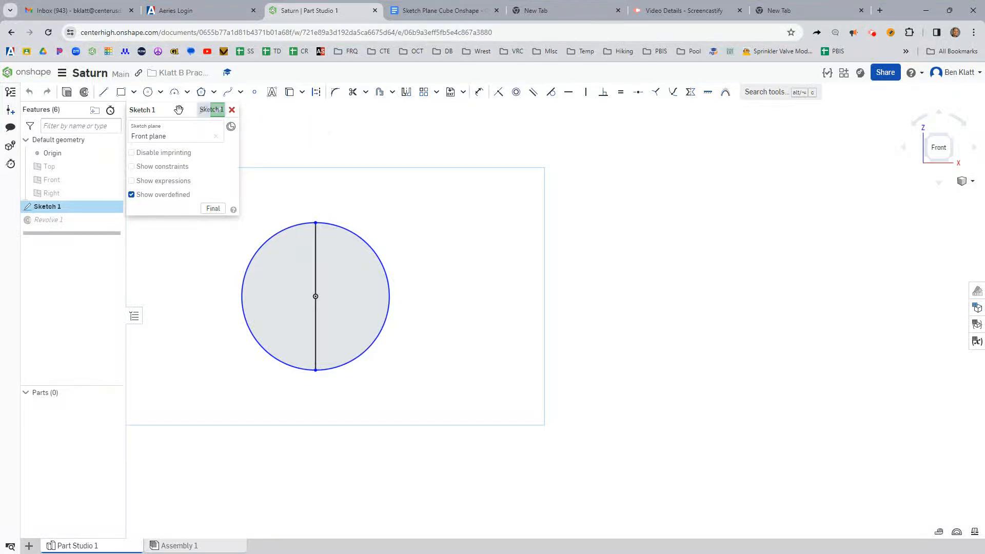
{"action": "left_click", "coordinate": [120, 93]}
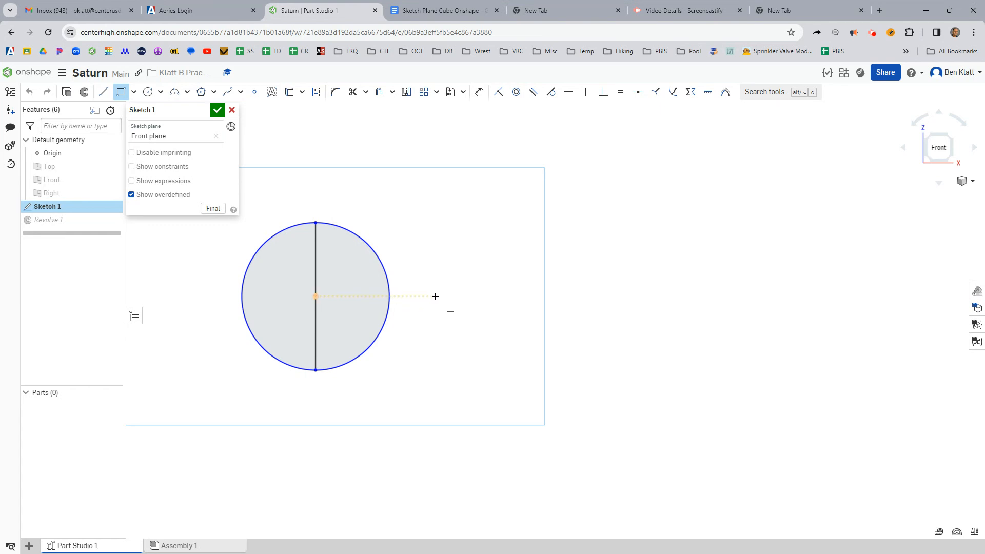
{"action": "scroll", "coordinate": [434, 296], "scroll_direction": "up", "scroll_amount": 2}
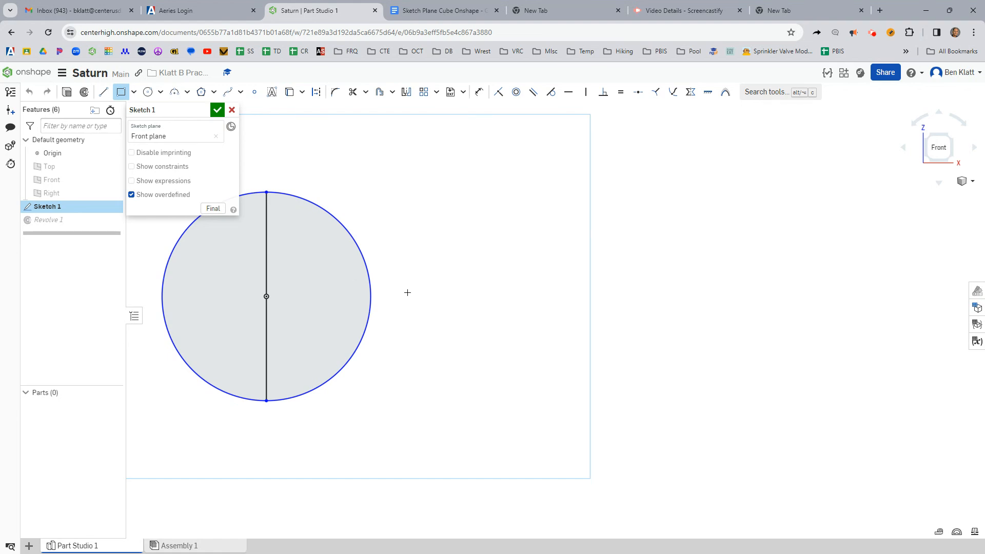
{"action": "left_click", "coordinate": [457, 301]}
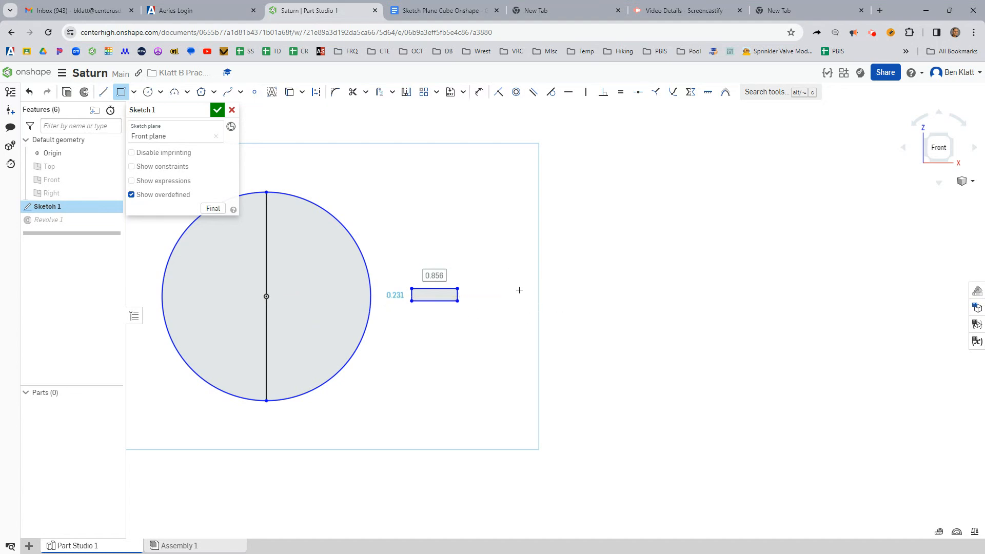
{"action": "left_click", "coordinate": [485, 291]}
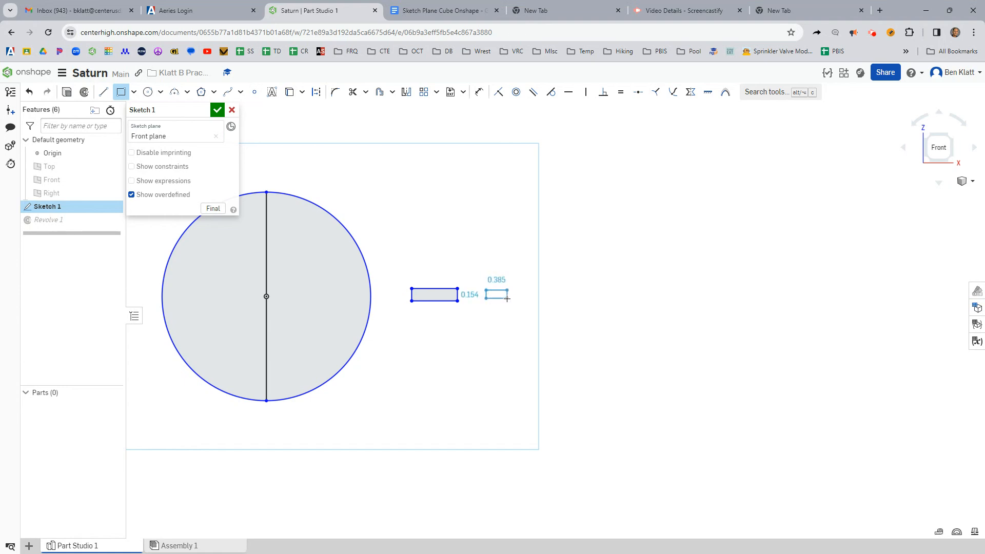
{"action": "left_click", "coordinate": [533, 290]}
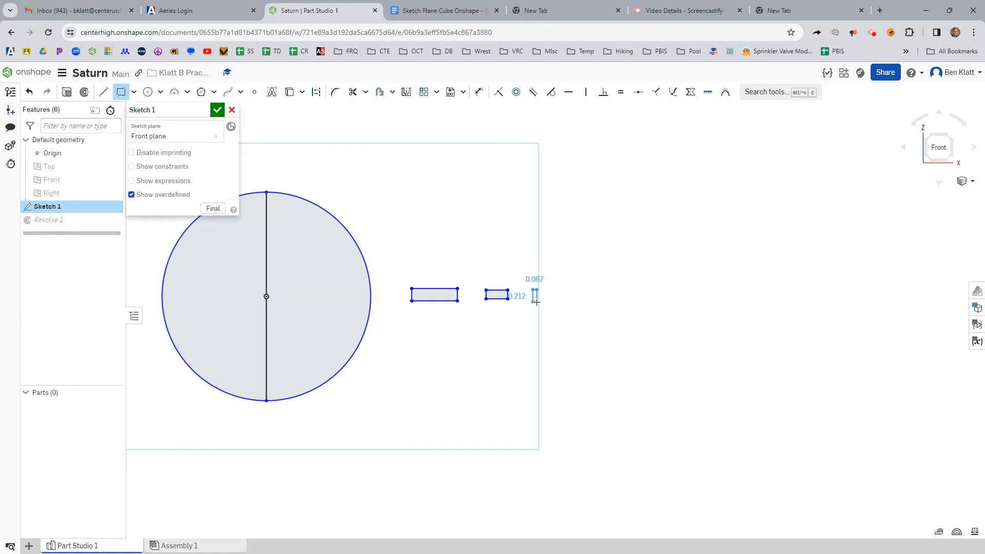
{"action": "left_click", "coordinate": [562, 299]}
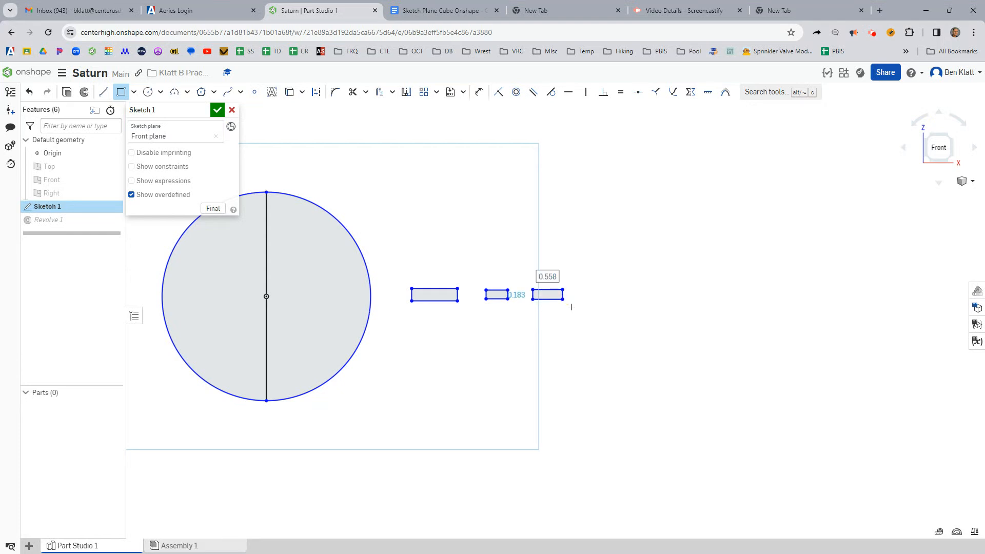
Sketch two small circles right of the rectangles, level with the origin, with diameters of about 0.27 and 0.34 in
{"action": "left_click", "coordinate": [148, 91]}
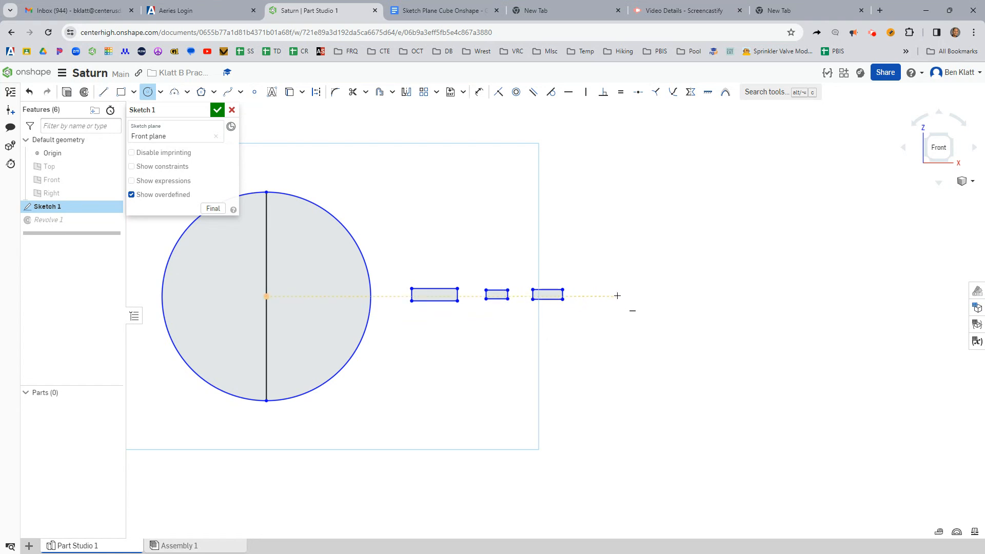
{"action": "left_click", "coordinate": [599, 296]}
{"action": "left_click", "coordinate": [603, 293]}
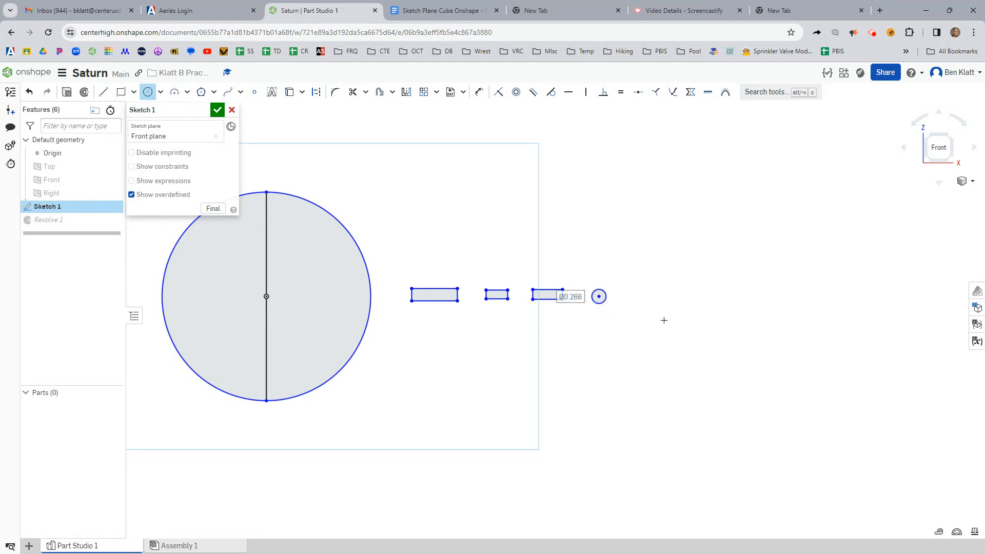
{"action": "left_click", "coordinate": [638, 296]}
{"action": "left_click", "coordinate": [647, 295]}
{"action": "scroll", "coordinate": [555, 341], "scroll_direction": "down", "scroll_amount": 1}
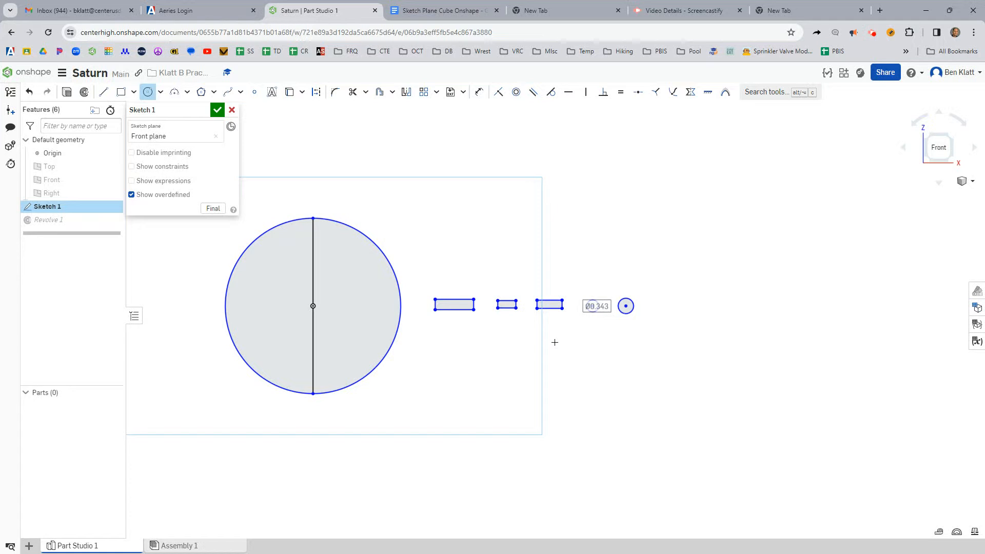
{"action": "scroll", "coordinate": [543, 341], "scroll_direction": "up", "scroll_amount": 3}
{"action": "mouse_move", "coordinate": [295, 336]}
{"action": "middle_mouse_down"}
{"action": "mouse_move", "coordinate": [433, 346]}
{"action": "mouse_move", "coordinate": [453, 368]}
{"action": "middle_mouse_up"}
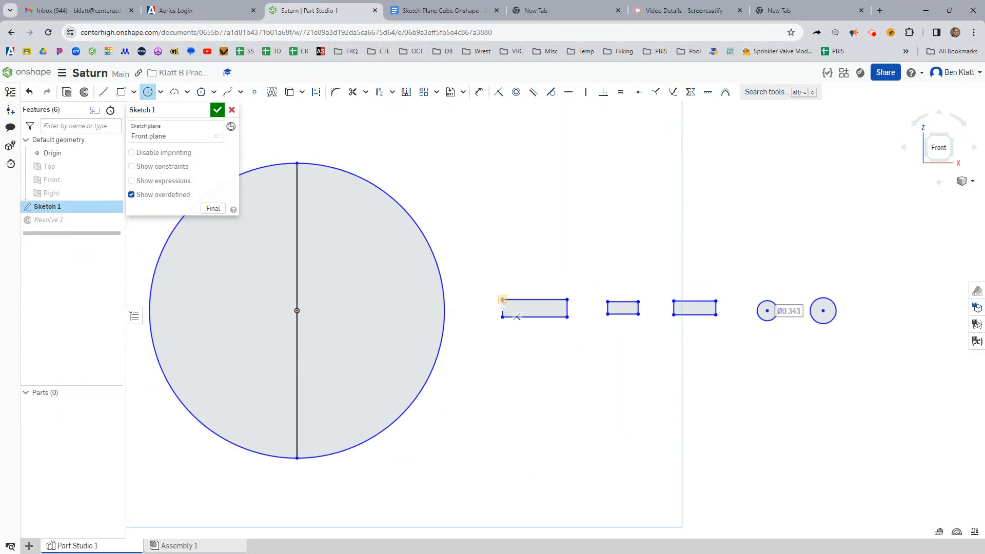
{"action": "key", "text": "Escape"}
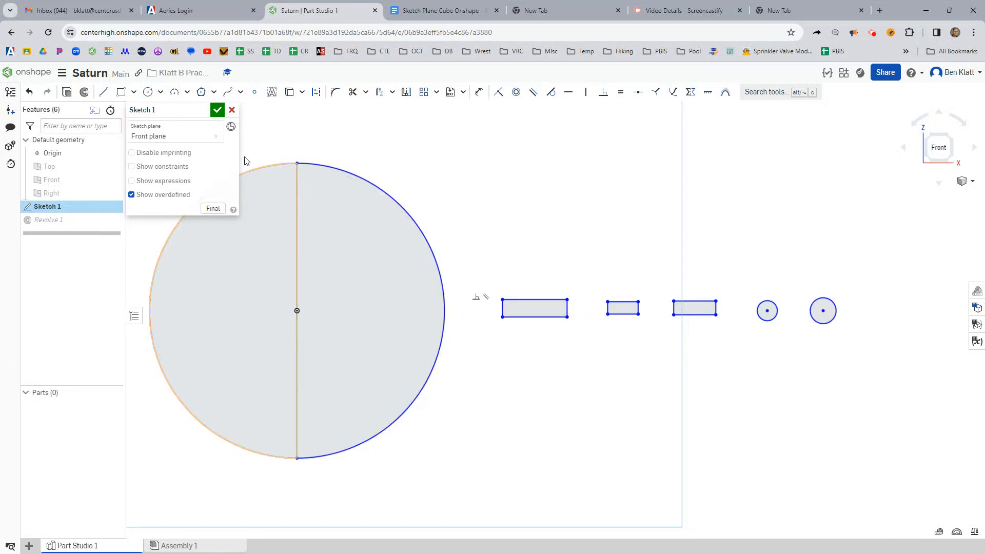
Place a sketch point at the midpoint of the left side of each of the three rectangles
{"action": "left_click", "coordinate": [255, 92]}
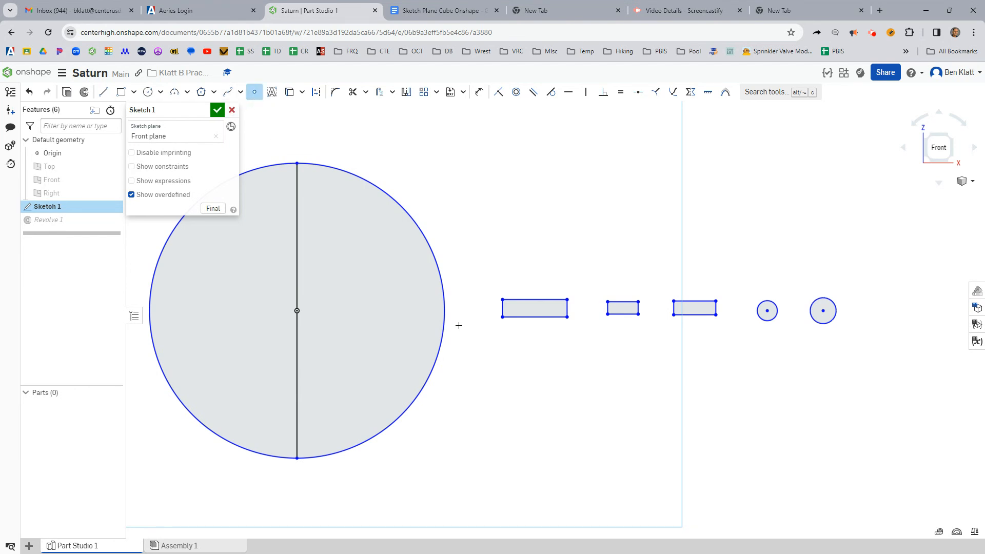
{"action": "scroll", "coordinate": [504, 308], "scroll_direction": "up", "scroll_amount": 5}
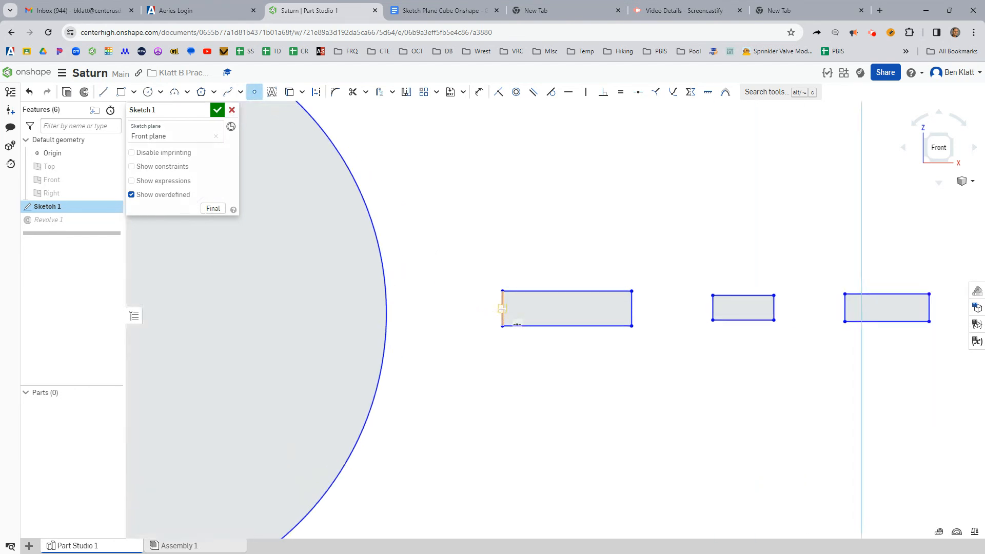
{"action": "scroll", "coordinate": [505, 310], "scroll_direction": "down", "scroll_amount": 2}
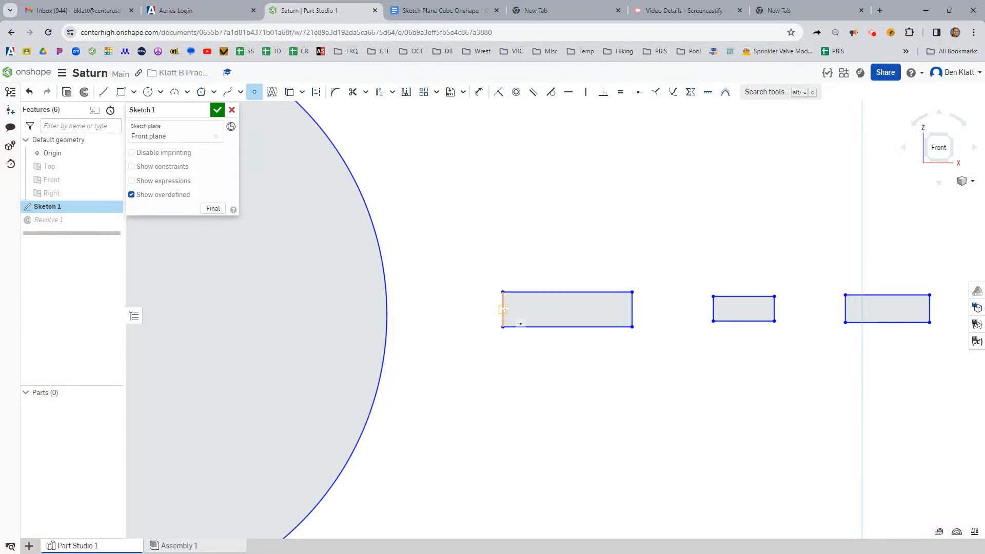
{"action": "scroll", "coordinate": [504, 311], "scroll_direction": "up", "scroll_amount": 4}
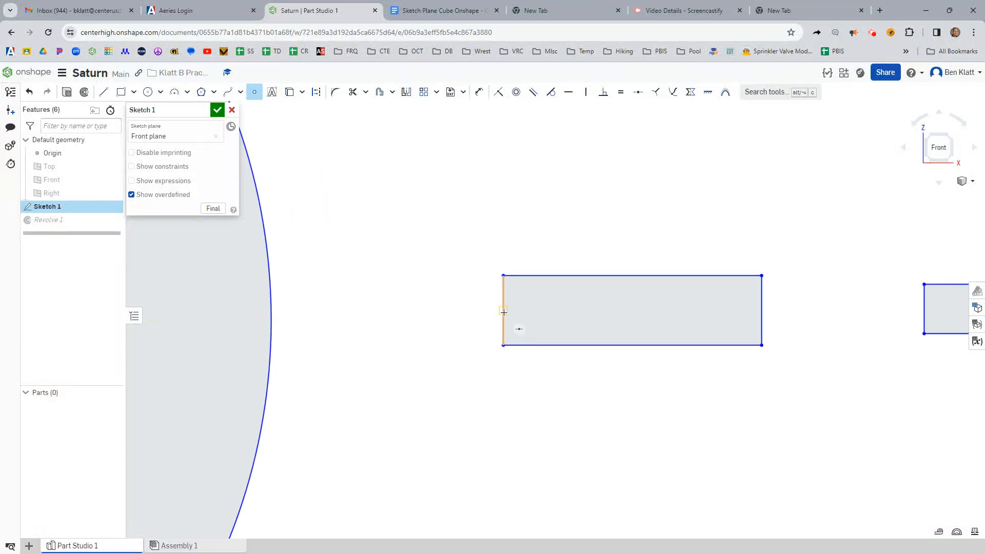
{"action": "left_click", "coordinate": [502, 311]}
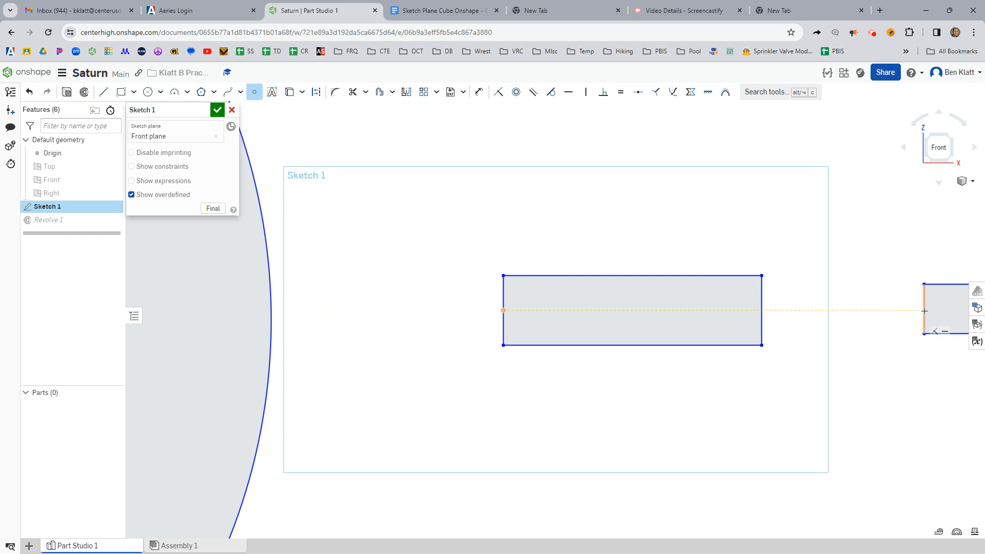
{"action": "scroll", "coordinate": [906, 334], "scroll_direction": "up", "scroll_amount": 4}
{"action": "middle_click_drag", "start_coordinate": [904, 333], "coordinate": [551, 384]}
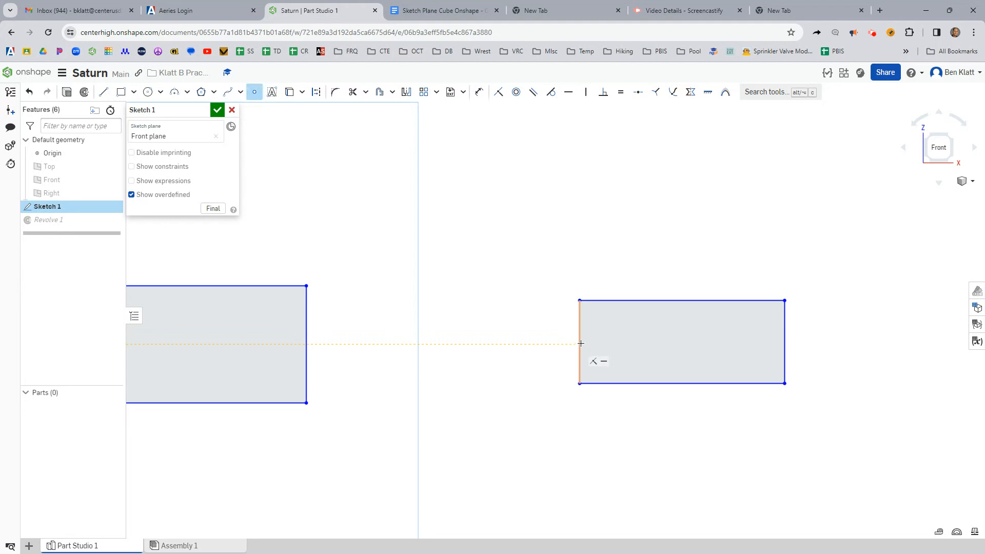
{"action": "left_click", "coordinate": [580, 340]}
{"action": "scroll", "coordinate": [707, 358], "scroll_direction": "up", "scroll_amount": 5}
{"action": "scroll", "coordinate": [708, 358], "scroll_direction": "down", "scroll_amount": 5}
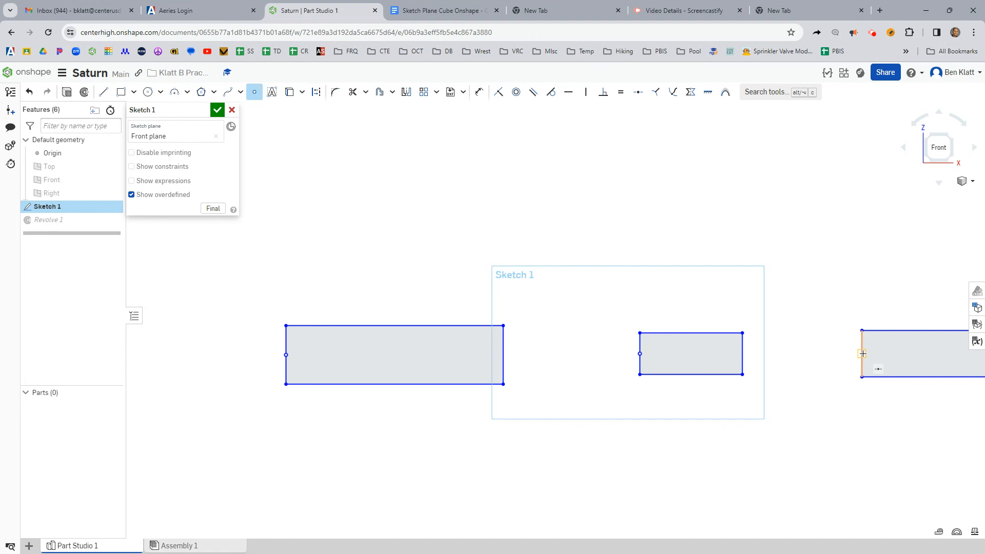
{"action": "scroll", "coordinate": [915, 429], "scroll_direction": "down", "scroll_amount": 3}
{"action": "mouse_move", "coordinate": [915, 429]}
{"action": "middle_mouse_down"}
{"action": "mouse_move", "coordinate": [730, 420]}
{"action": "mouse_move", "coordinate": [752, 391]}
{"action": "middle_mouse_up"}
{"action": "scroll", "coordinate": [744, 394], "scroll_direction": "down", "scroll_amount": 2}
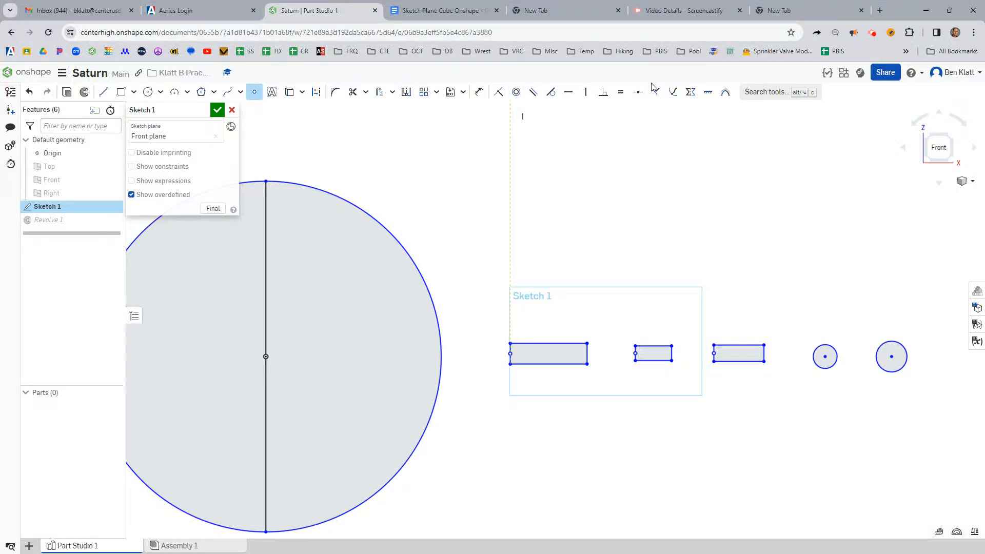
Align the point on each of the three rectangles' left sides horizontally with the origin, and accept the sketch
{"action": "left_click", "coordinate": [569, 93]}
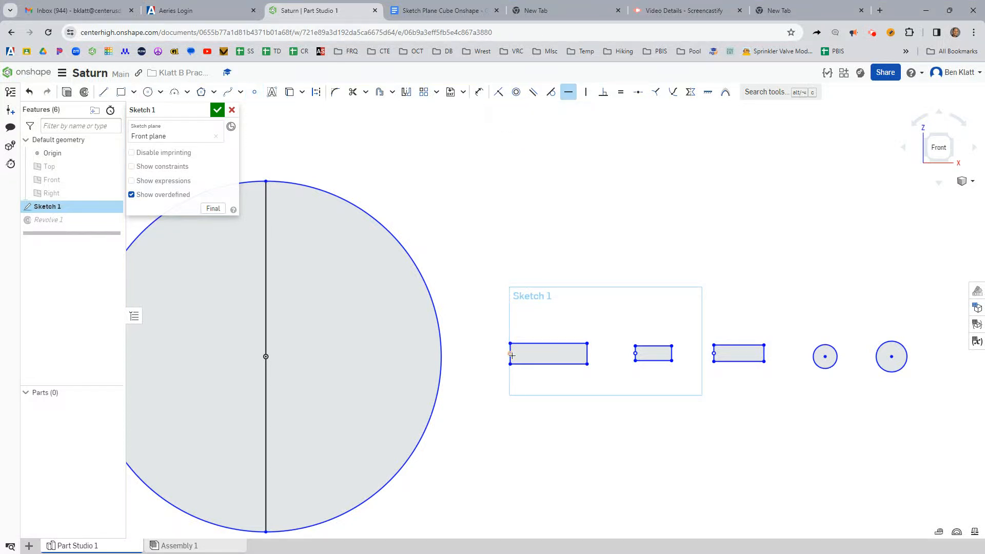
{"action": "left_click", "coordinate": [511, 354]}
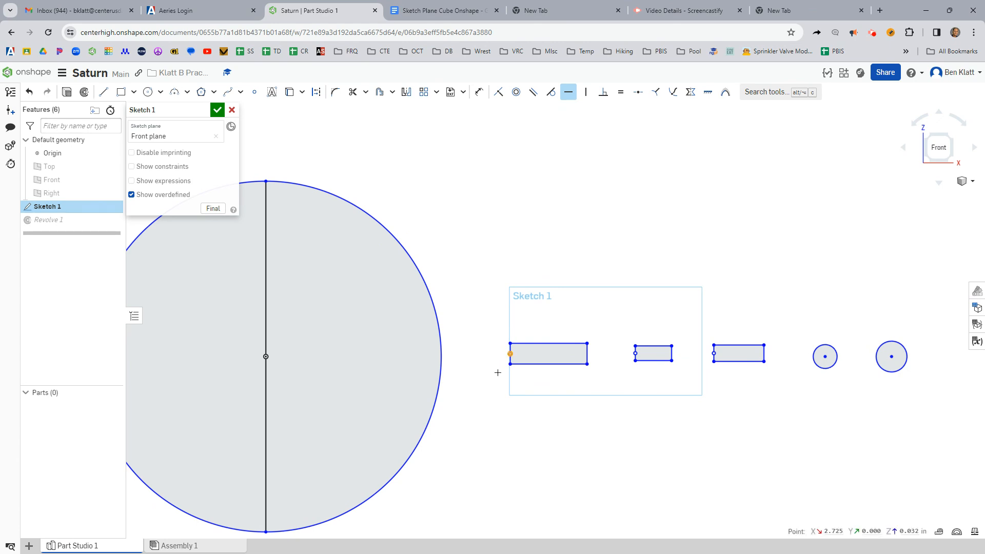
{"action": "left_click", "coordinate": [266, 356]}
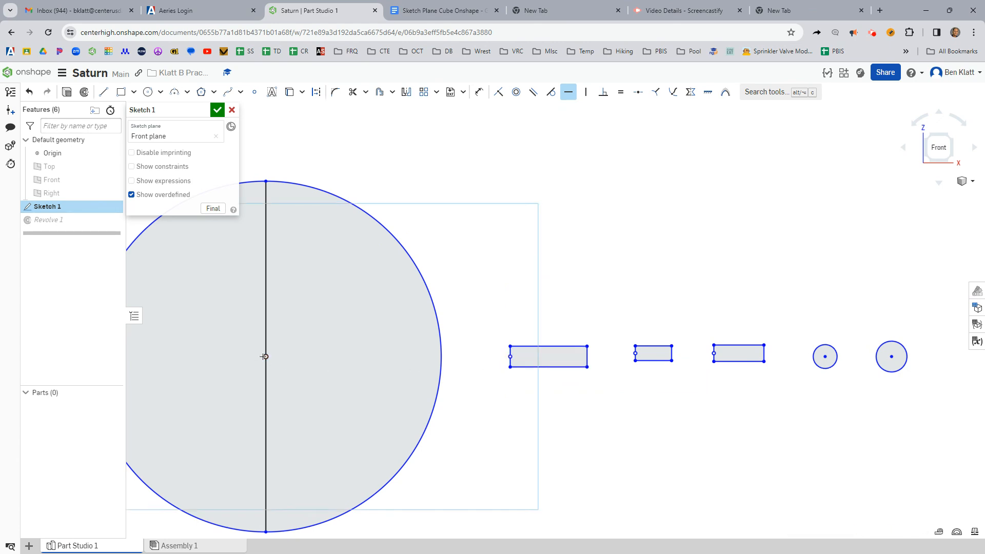
{"action": "left_click", "coordinate": [635, 353]}
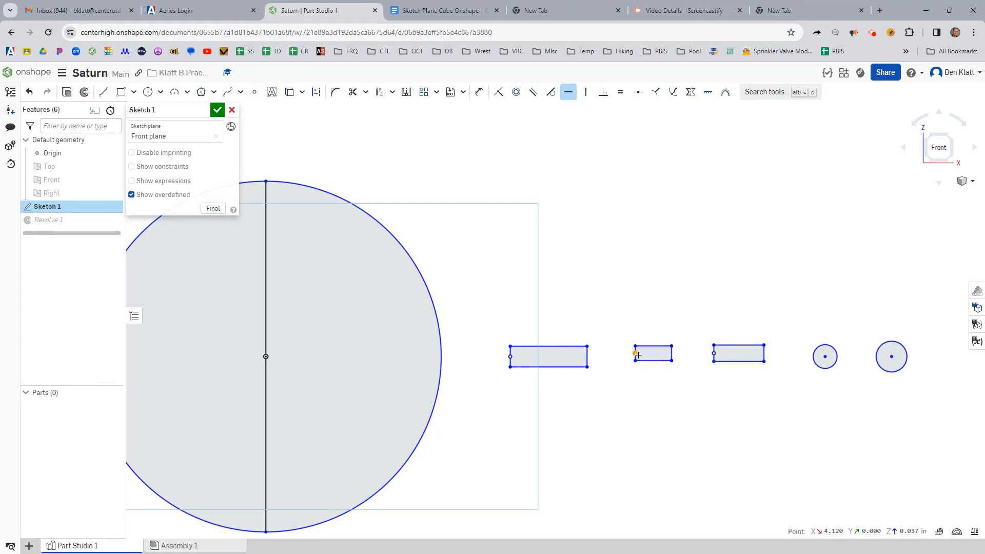
{"action": "left_click", "coordinate": [265, 356]}
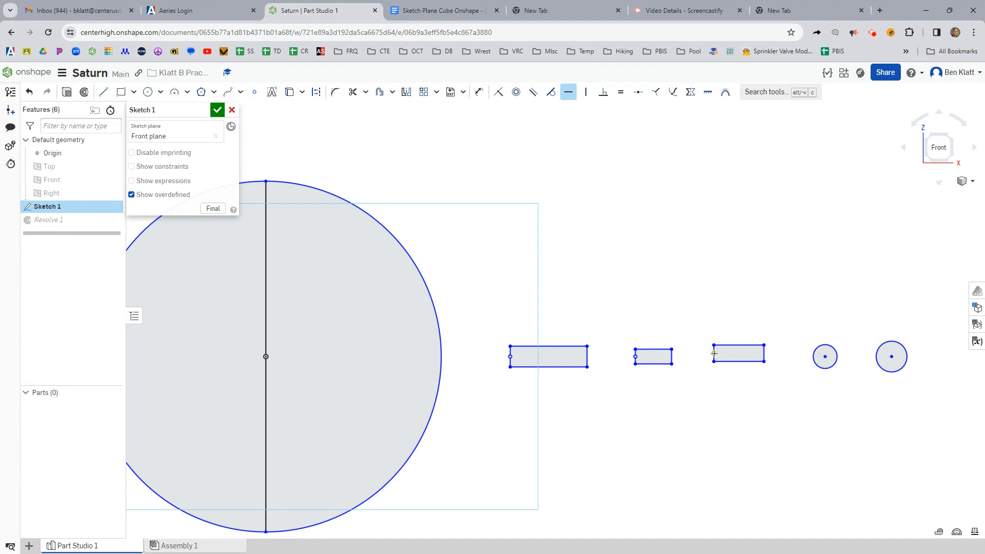
{"action": "left_click", "coordinate": [714, 353]}
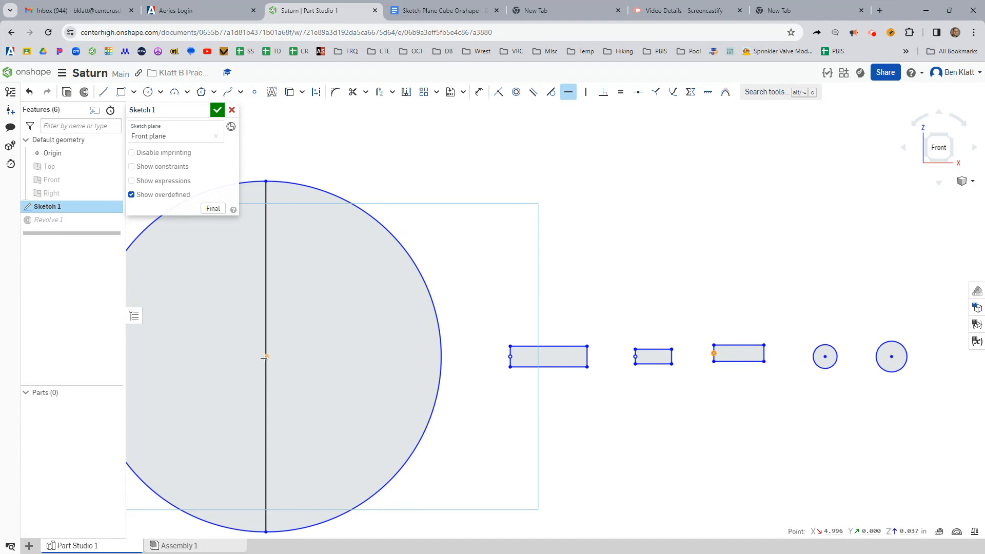
{"action": "left_click", "coordinate": [267, 357]}
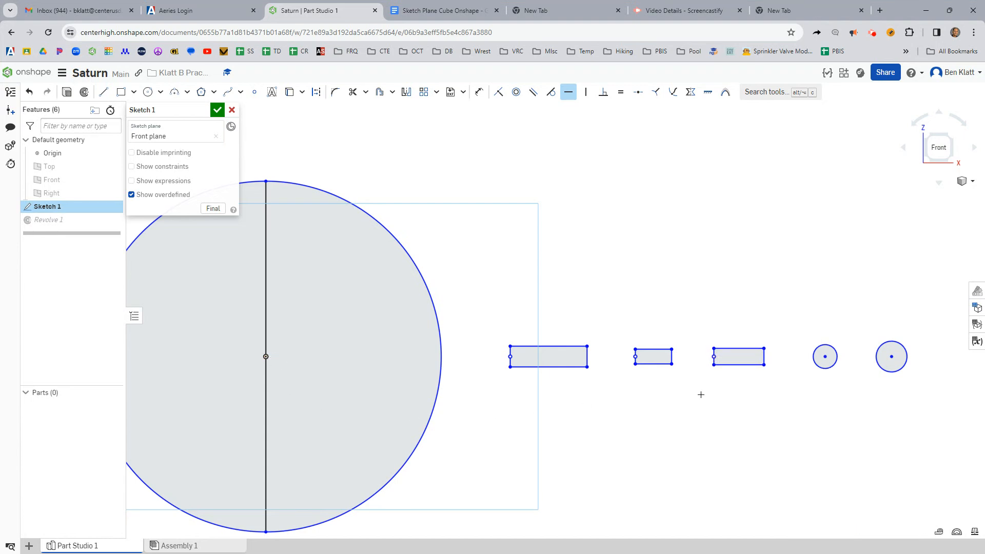
{"action": "scroll", "coordinate": [701, 394], "scroll_direction": "down", "scroll_amount": 5}
{"action": "middle_click_drag", "start_coordinate": [729, 425], "coordinate": [684, 376]}
{"action": "scroll", "coordinate": [611, 320], "scroll_direction": "up", "scroll_amount": 3}
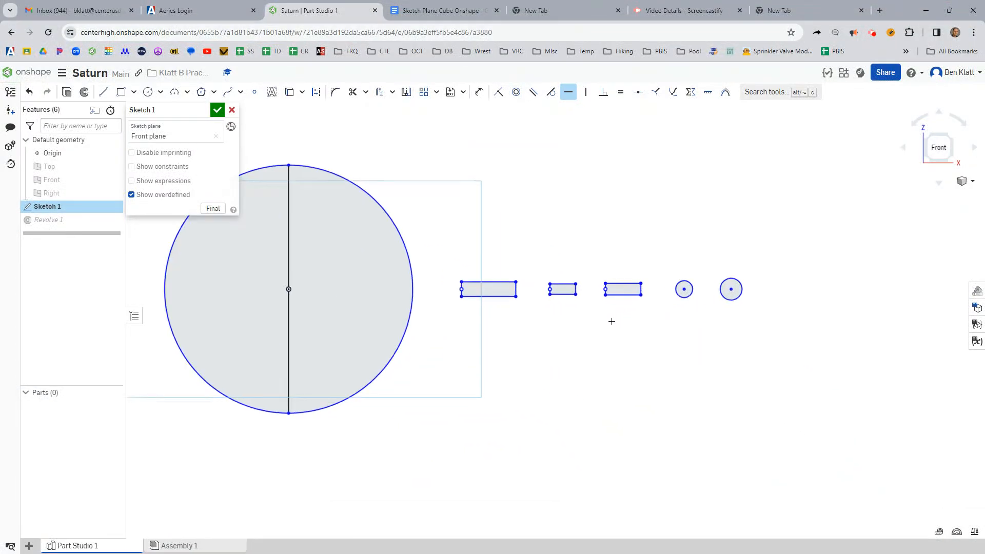
{"action": "key", "text": "Escape"}
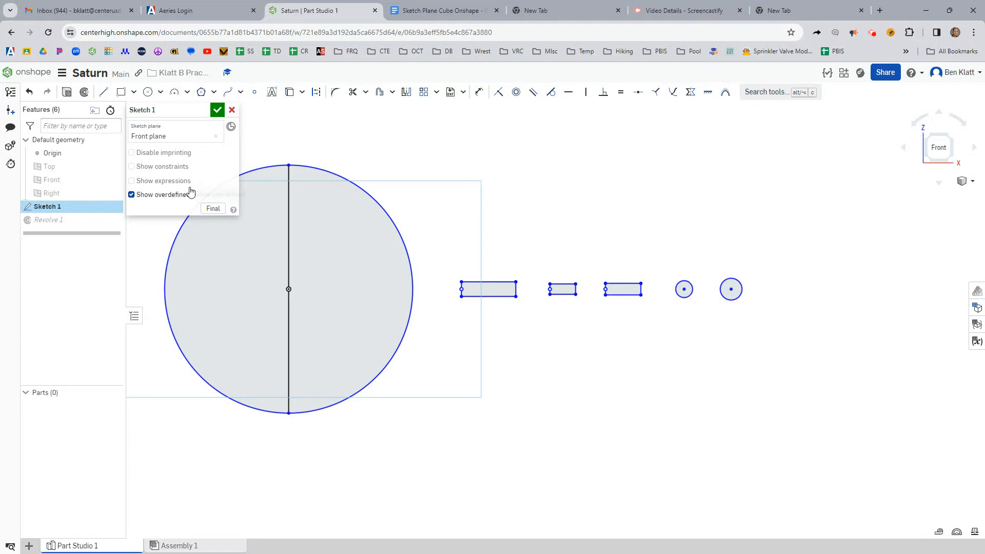
{"action": "left_click", "coordinate": [217, 112]}
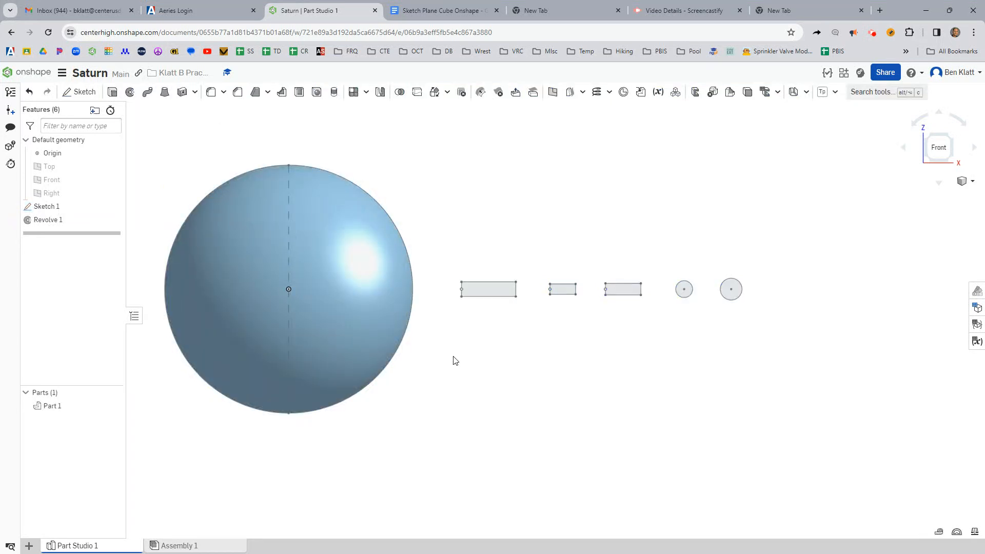
Revolve the three rectangles and two small circles fully around the sphere's vertical centre line as new solid parts
{"action": "mouse_move", "coordinate": [466, 357]}
{"action": "right_mouse_down"}
{"action": "mouse_move", "coordinate": [462, 383]}
{"action": "mouse_move", "coordinate": [525, 374]}
{"action": "mouse_move", "coordinate": [519, 422]}
{"action": "mouse_move", "coordinate": [521, 374]}
{"action": "mouse_move", "coordinate": [475, 406]}
{"action": "mouse_move", "coordinate": [488, 392]}
{"action": "right_mouse_up"}
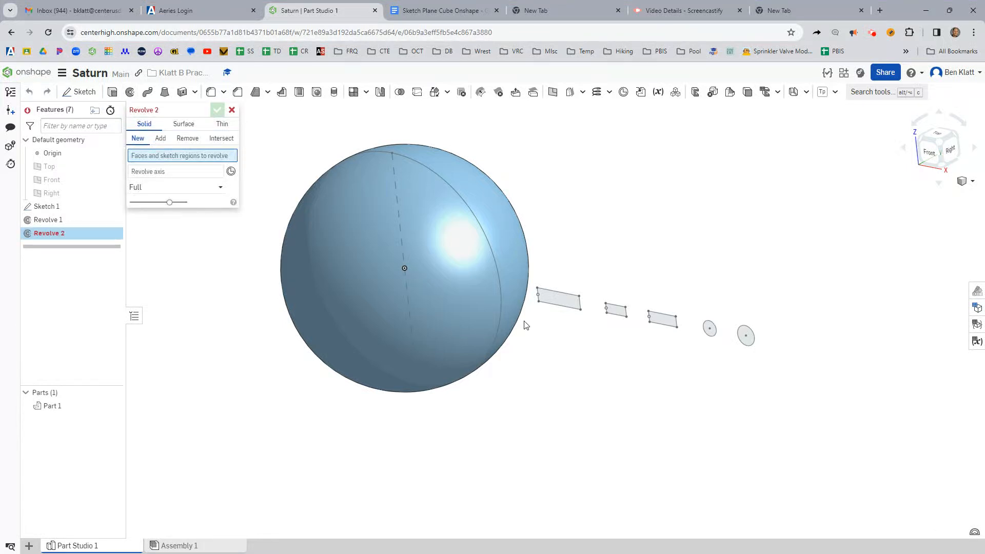
{"action": "left_click", "coordinate": [562, 303]}
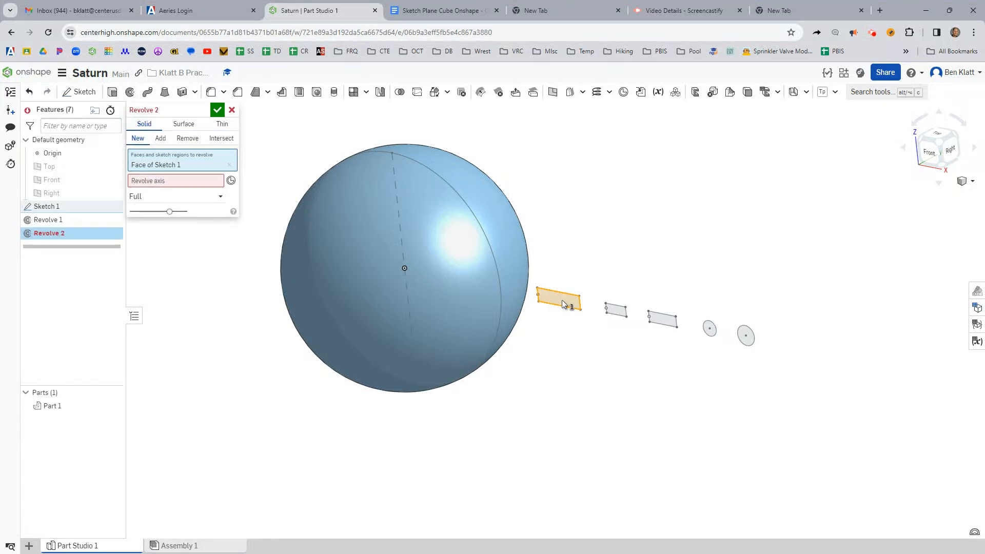
{"action": "left_click", "coordinate": [620, 314]}
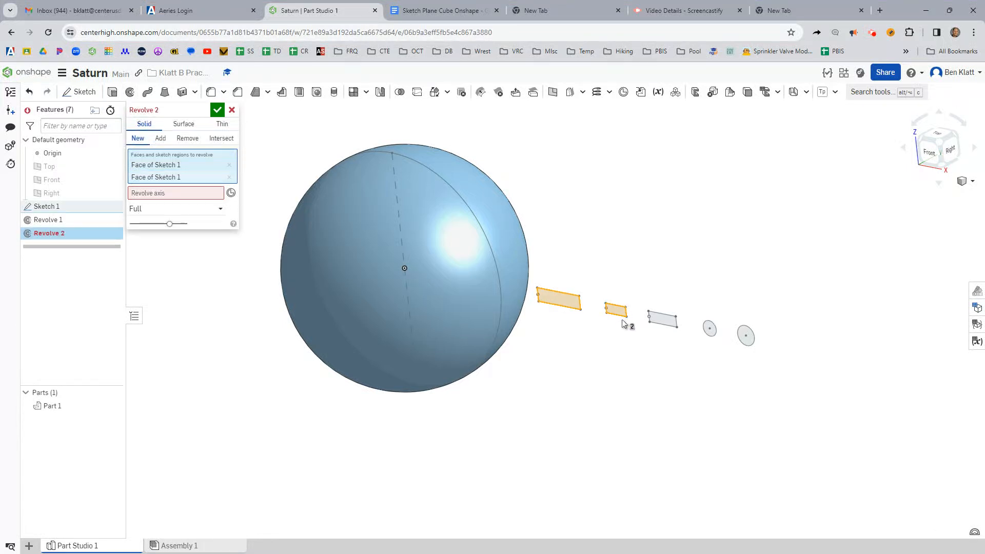
{"action": "left_click", "coordinate": [661, 320]}
{"action": "left_click", "coordinate": [710, 331]}
{"action": "left_click", "coordinate": [745, 335]}
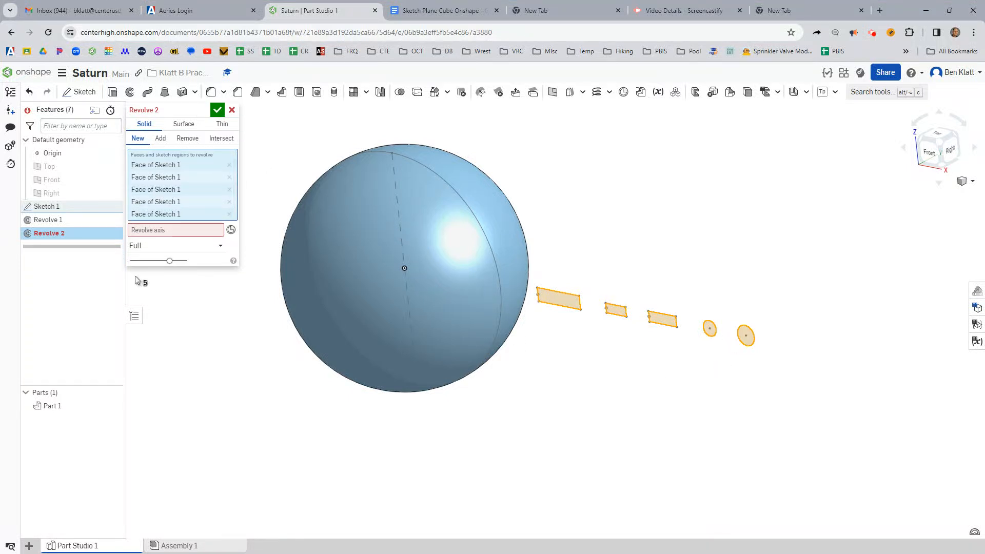
{"action": "left_click", "coordinate": [152, 231]}
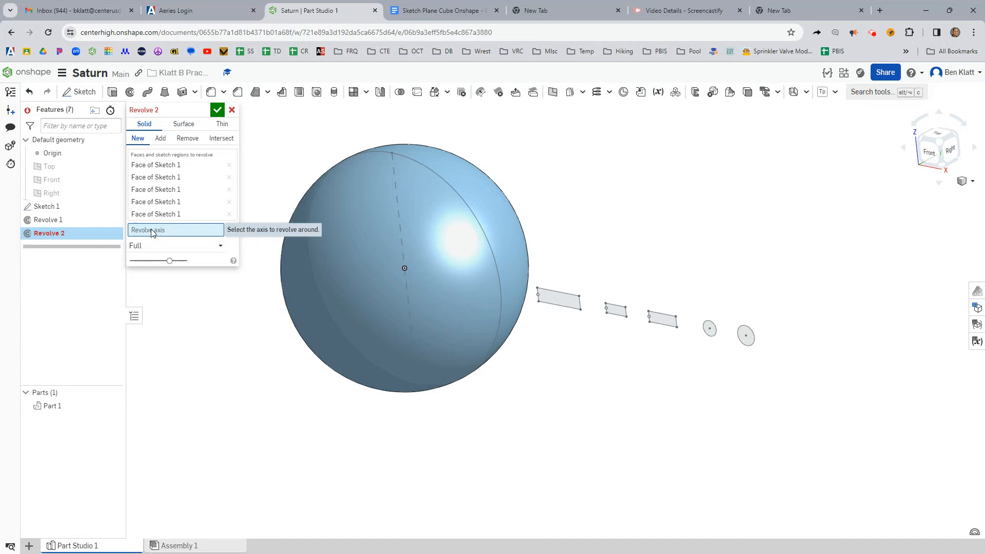
{"action": "left_click", "coordinate": [399, 232]}
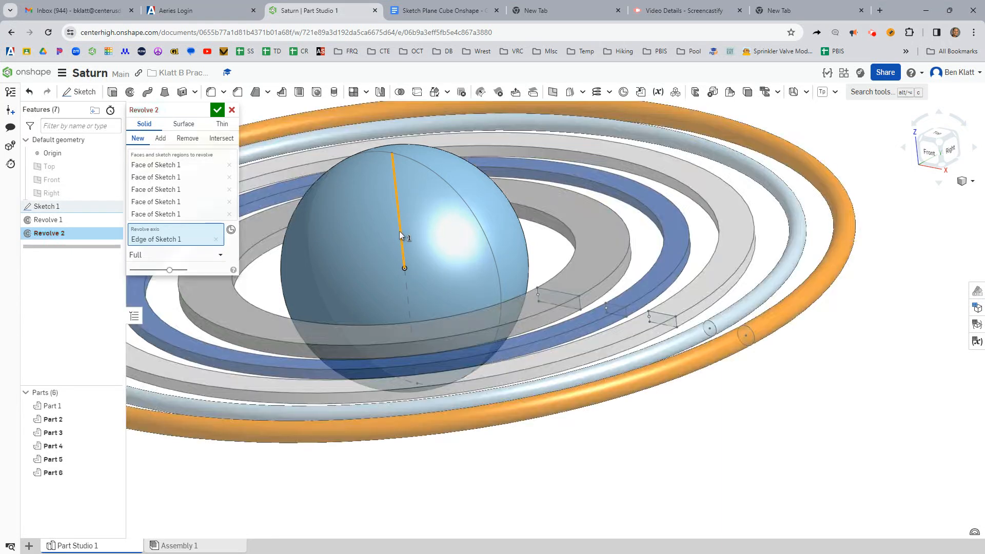
{"action": "scroll", "coordinate": [521, 347], "scroll_direction": "up", "scroll_amount": 3}
{"action": "scroll", "coordinate": [521, 347], "scroll_direction": "down", "scroll_amount": 5}
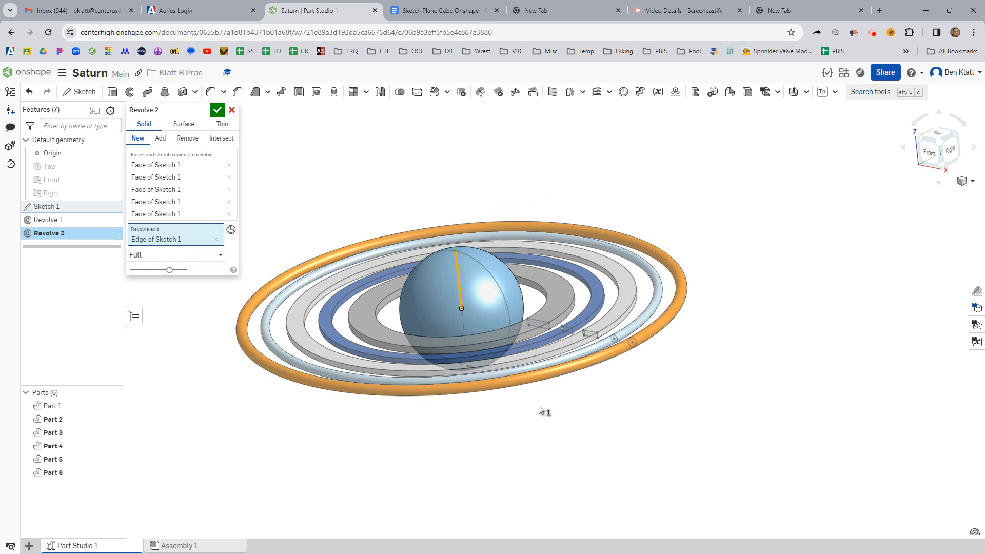
{"action": "right_click_drag", "start_coordinate": [605, 402], "coordinate": [630, 426]}
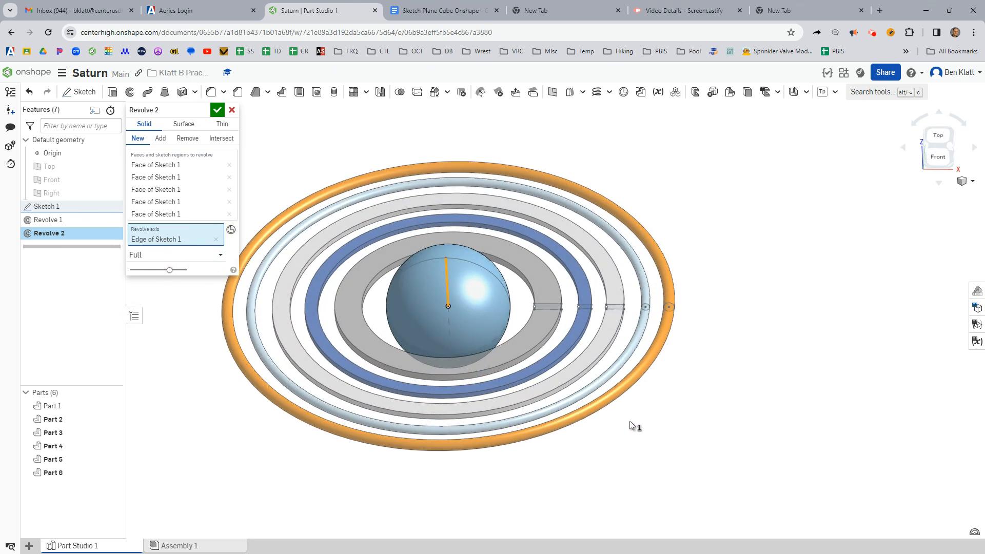
{"action": "left_click", "coordinate": [216, 111]}
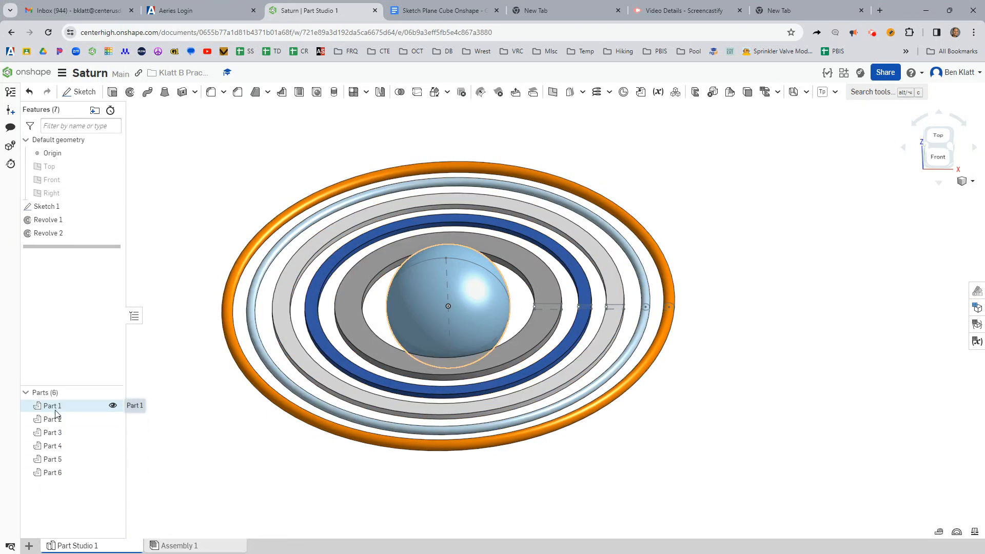
Hide Sketch 1 so that only the sphere and its rings are shown
{"action": "left_click", "coordinate": [113, 207]}
{"action": "mouse_move", "coordinate": [618, 475]}
{"action": "right_mouse_down"}
{"action": "mouse_move", "coordinate": [618, 451]}
{"action": "mouse_move", "coordinate": [581, 473]}
{"action": "right_mouse_up"}
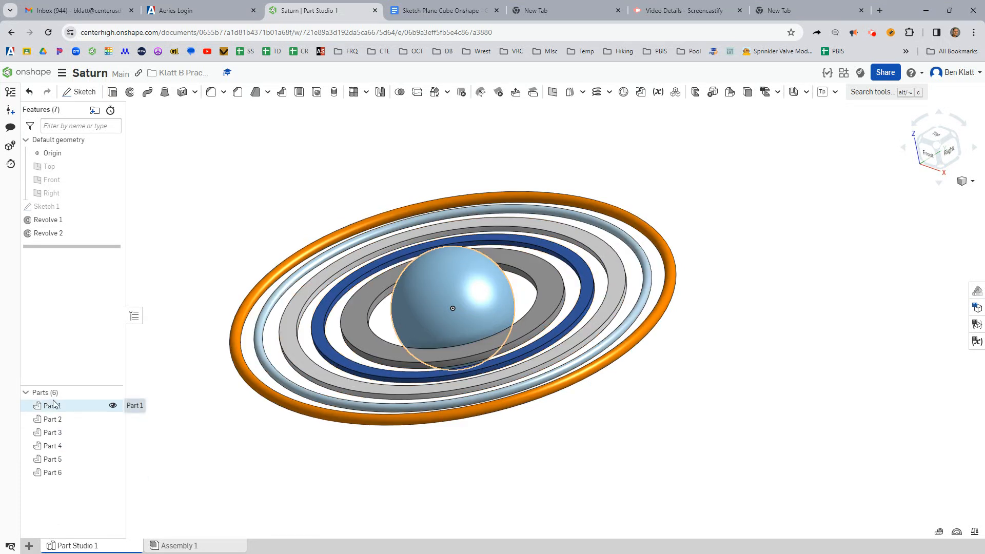
{"action": "right_click_drag", "start_coordinate": [457, 485], "coordinate": [500, 480]}
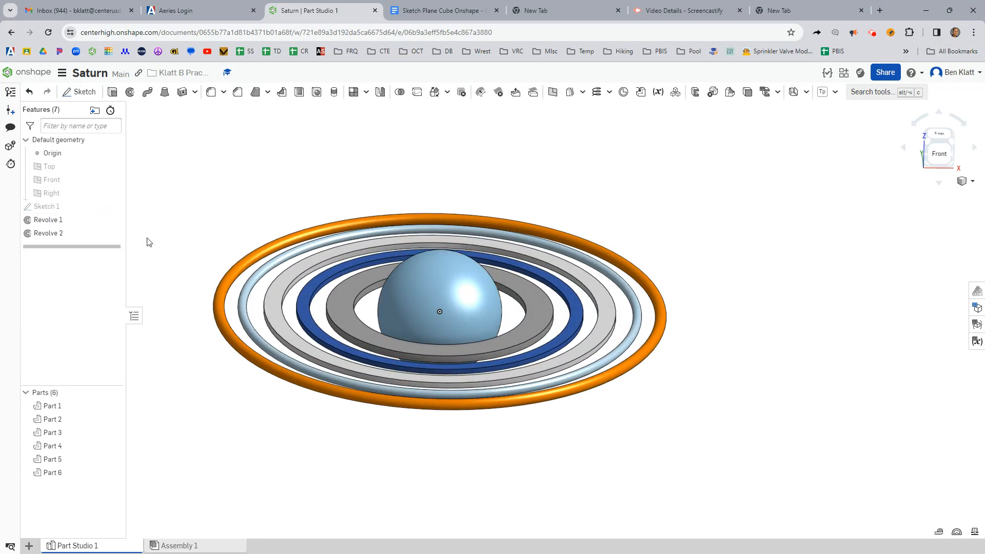
Reopen Sketch 1, enlarge the planet's circle towards the innermost rectangle, and accept the sketch
{"action": "double_click", "coordinate": [65, 207]}
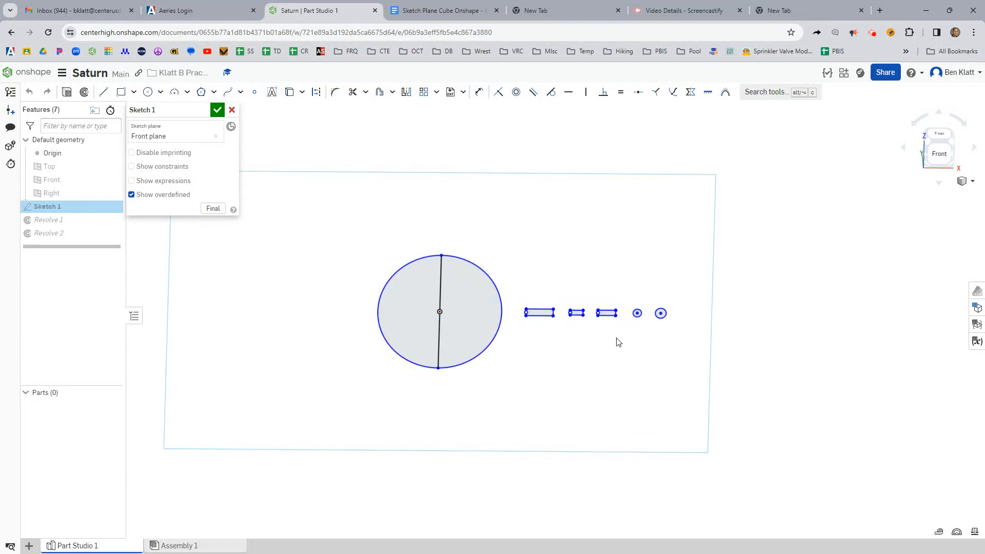
{"action": "left_click_drag", "start_coordinate": [499, 347], "coordinate": [509, 358]}
{"action": "left_click", "coordinate": [217, 109]}
{"action": "right_click_drag", "start_coordinate": [686, 436], "coordinate": [674, 463]}
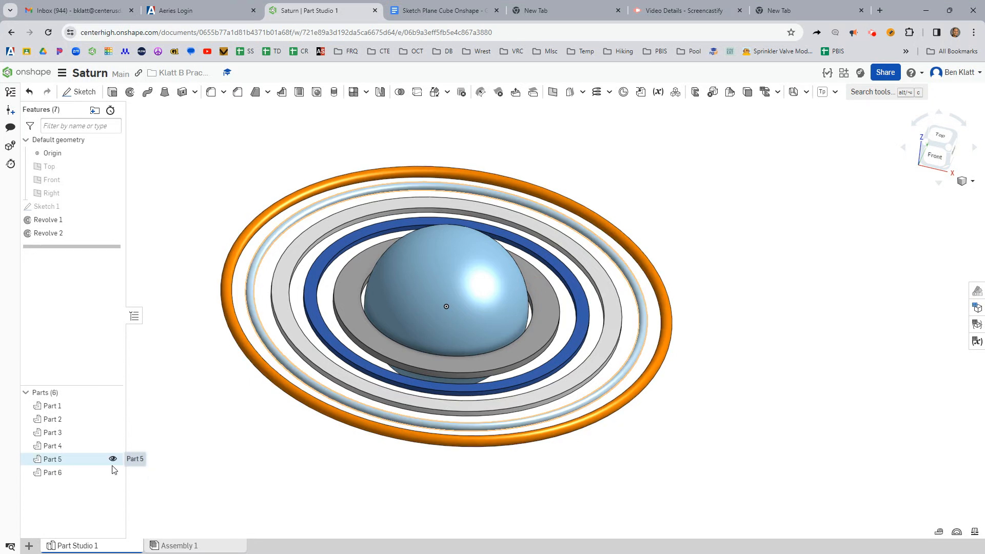
{"action": "right_click_drag", "start_coordinate": [435, 480], "coordinate": [303, 471]}
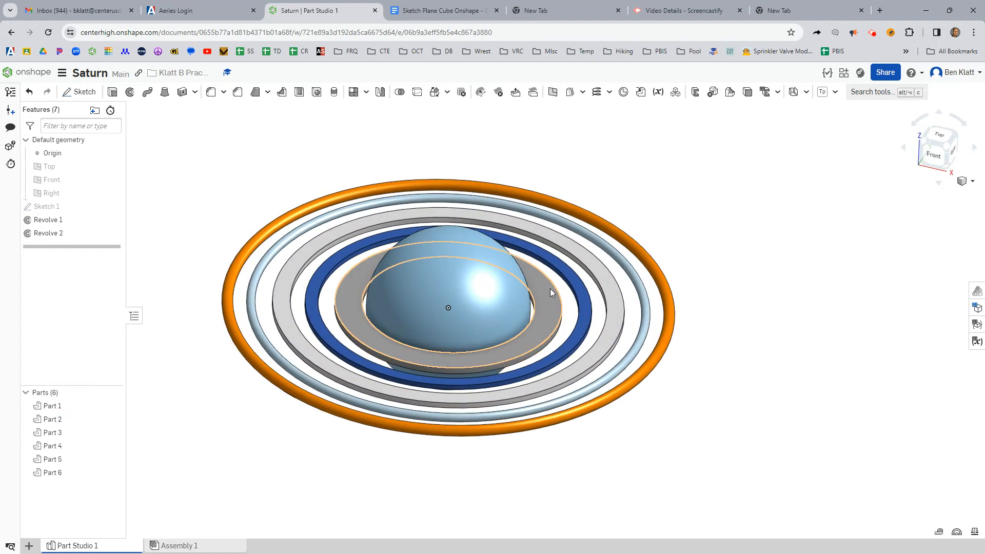
Enlarge the planet's circle in Sketch 1 until it overlaps the innermost rectangle, accept it, and briefly hide the sphere to check the overlap
{"action": "double_click", "coordinate": [50, 206]}
{"action": "scroll", "coordinate": [563, 358], "scroll_direction": "down", "scroll_amount": 1}
{"action": "scroll", "coordinate": [554, 359], "scroll_direction": "up", "scroll_amount": 6}
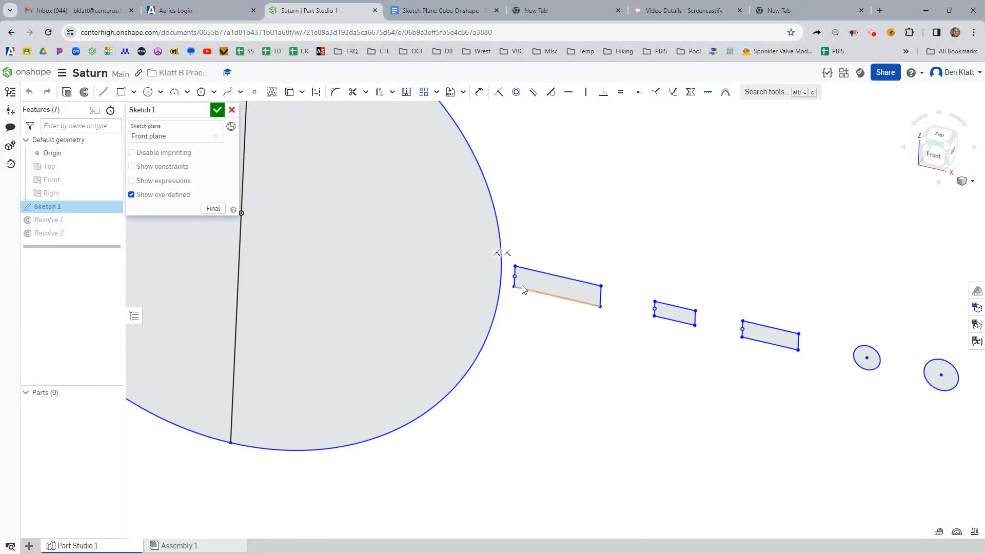
{"action": "left_click_drag", "start_coordinate": [491, 319], "coordinate": [523, 307]}
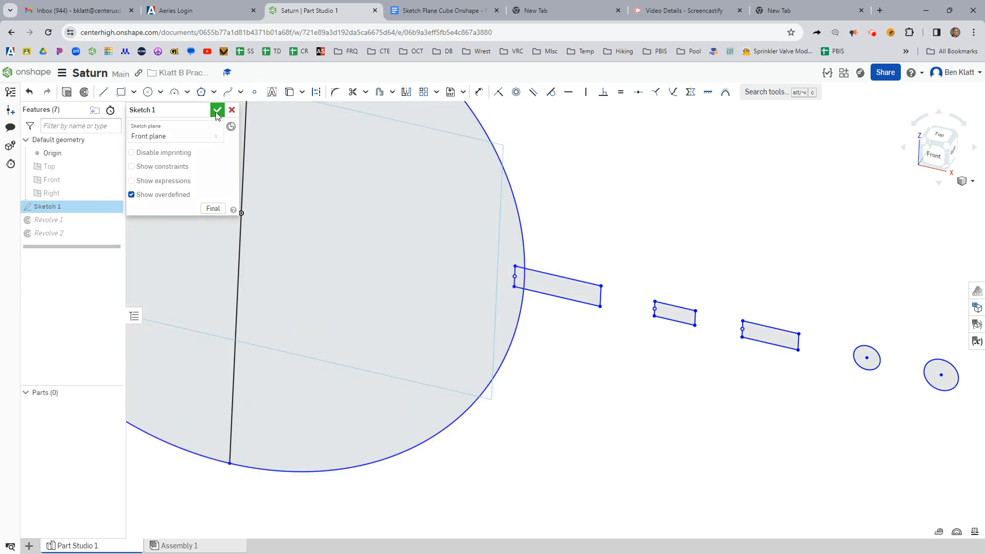
{"action": "left_click", "coordinate": [216, 111]}
{"action": "scroll", "coordinate": [491, 288], "scroll_direction": "up", "scroll_amount": 1}
{"action": "scroll", "coordinate": [505, 291], "scroll_direction": "down", "scroll_amount": 4}
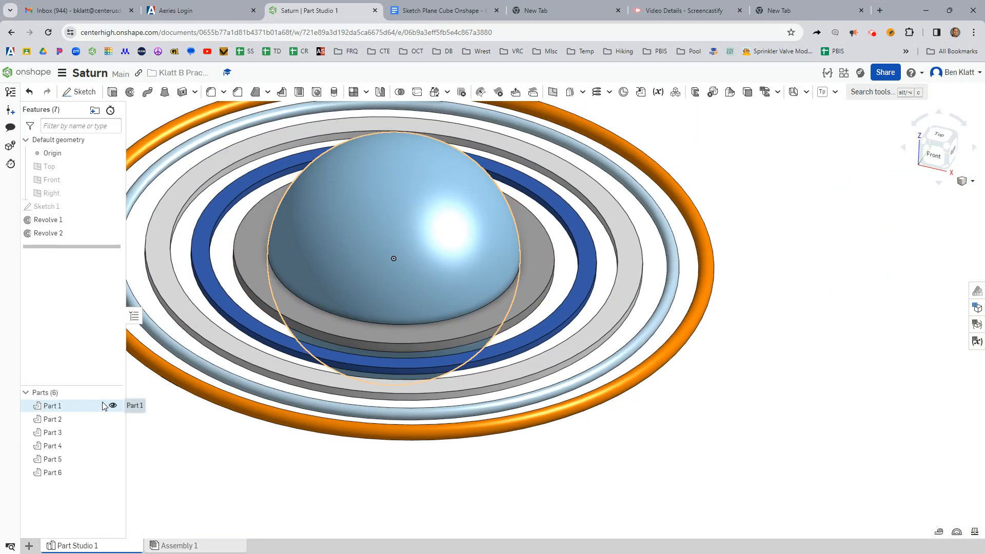
{"action": "left_click", "coordinate": [112, 406]}
{"action": "left_click", "coordinate": [112, 406]}
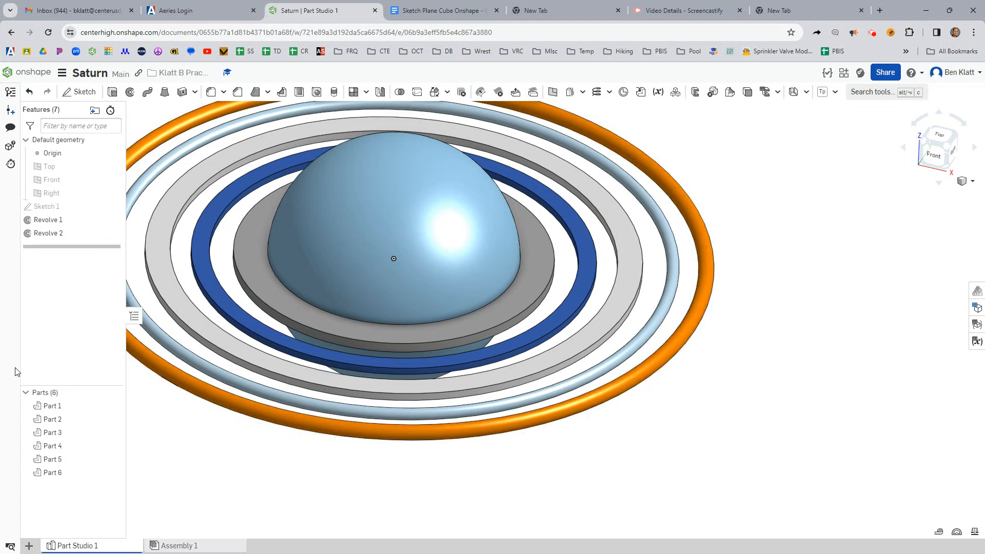
Join the sphere and the innermost ring, Part 1 and Part 2, into one part with a Boolean union
{"action": "left_click", "coordinate": [52, 406]}
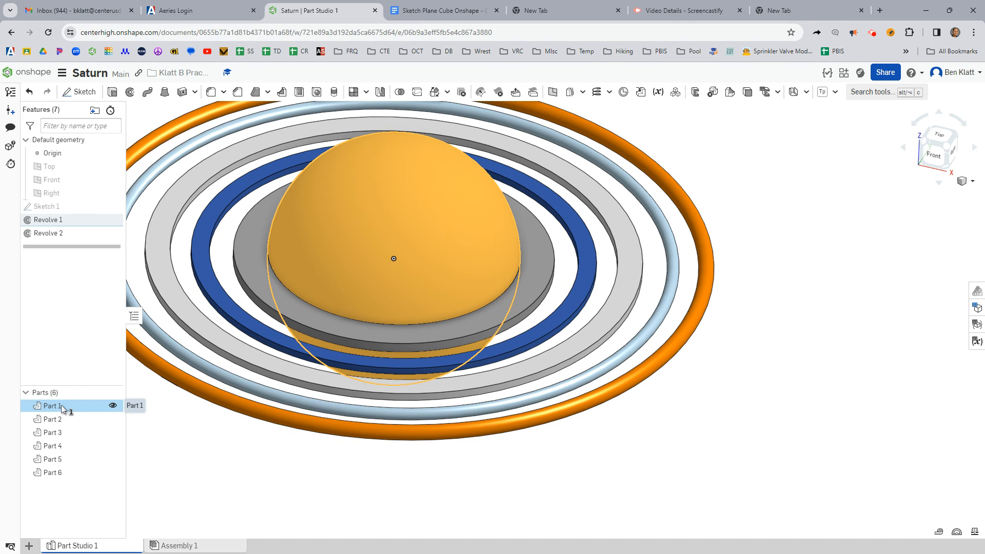
{"action": "left_click", "coordinate": [54, 419]}
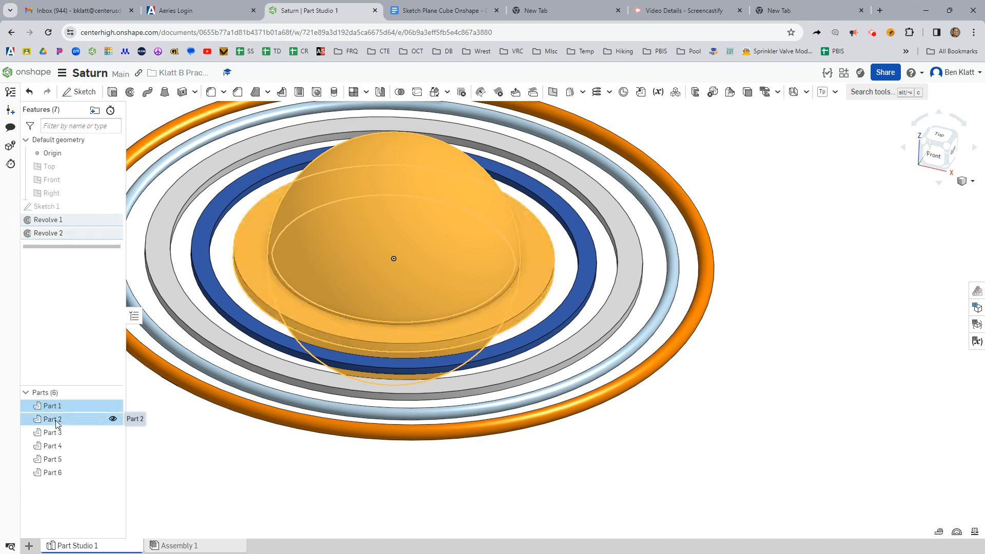
{"action": "left_click", "coordinate": [399, 93]}
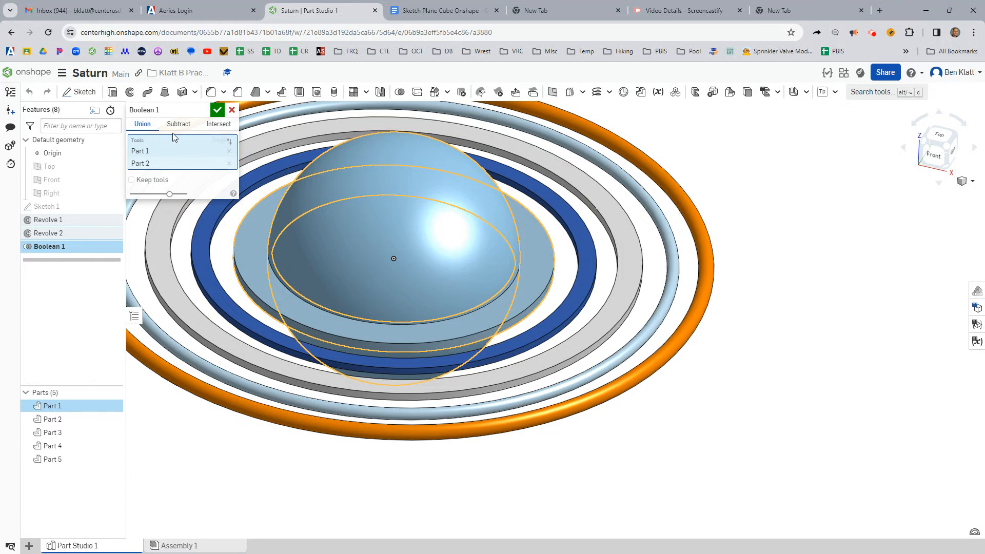
{"action": "left_click", "coordinate": [221, 126]}
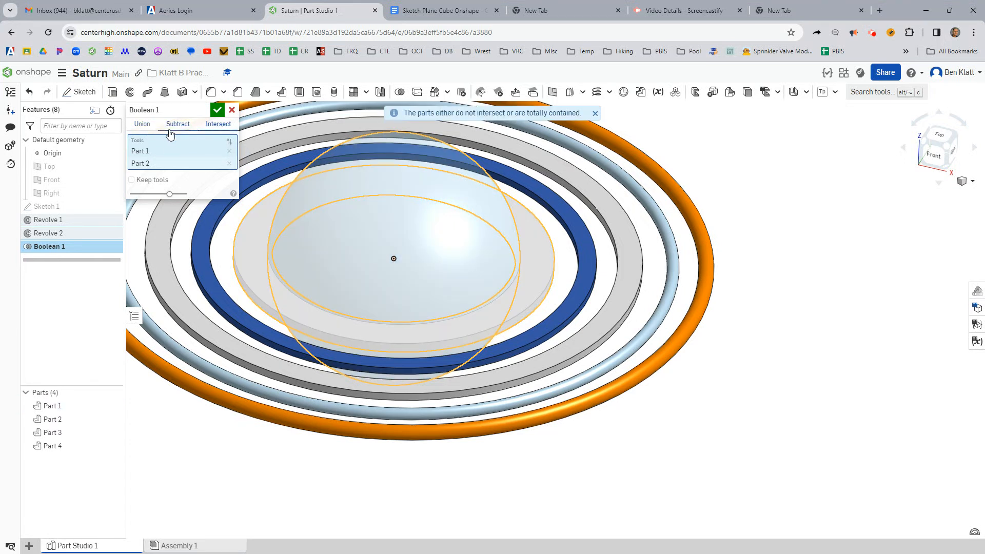
{"action": "left_click", "coordinate": [174, 124]}
{"action": "left_click", "coordinate": [145, 126]}
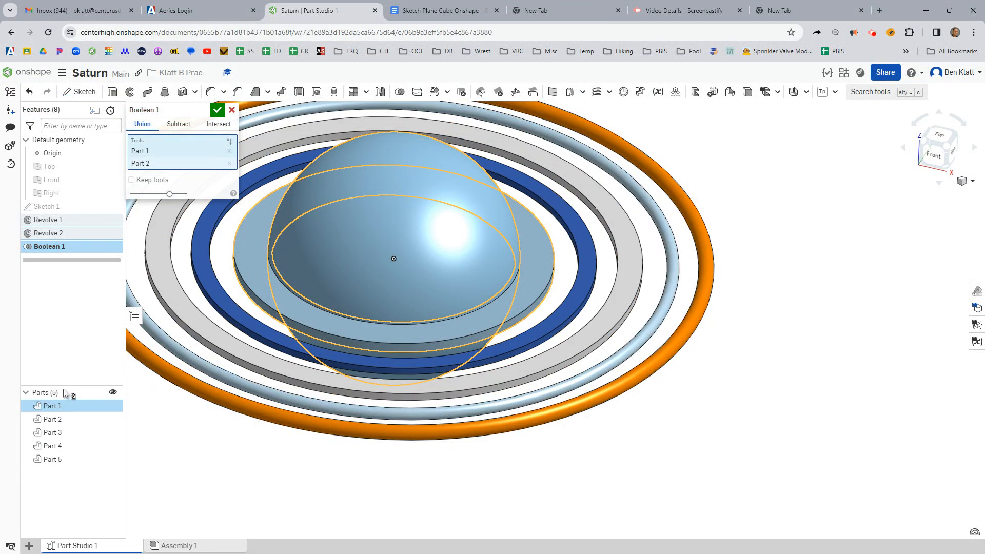
{"action": "left_click", "coordinate": [58, 420]}
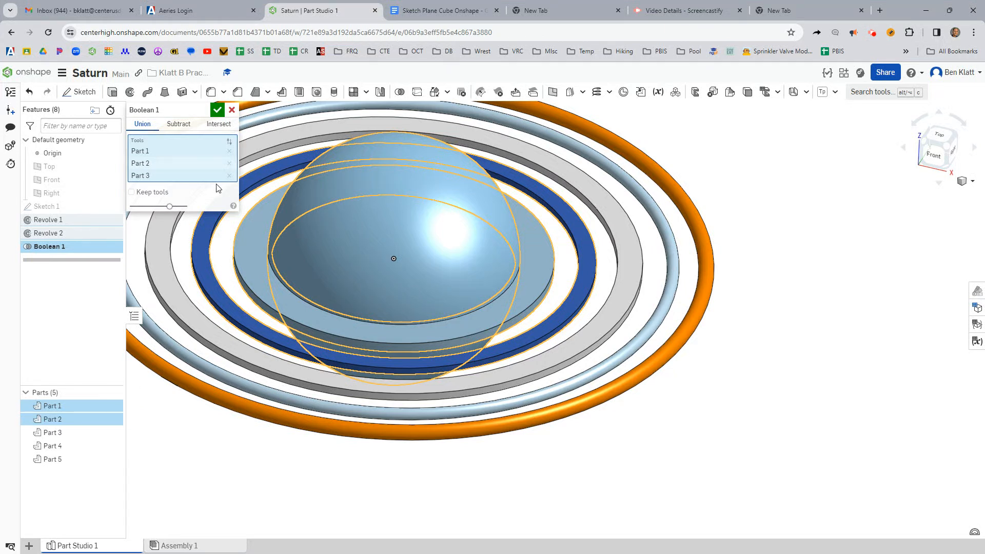
{"action": "left_click", "coordinate": [230, 177]}
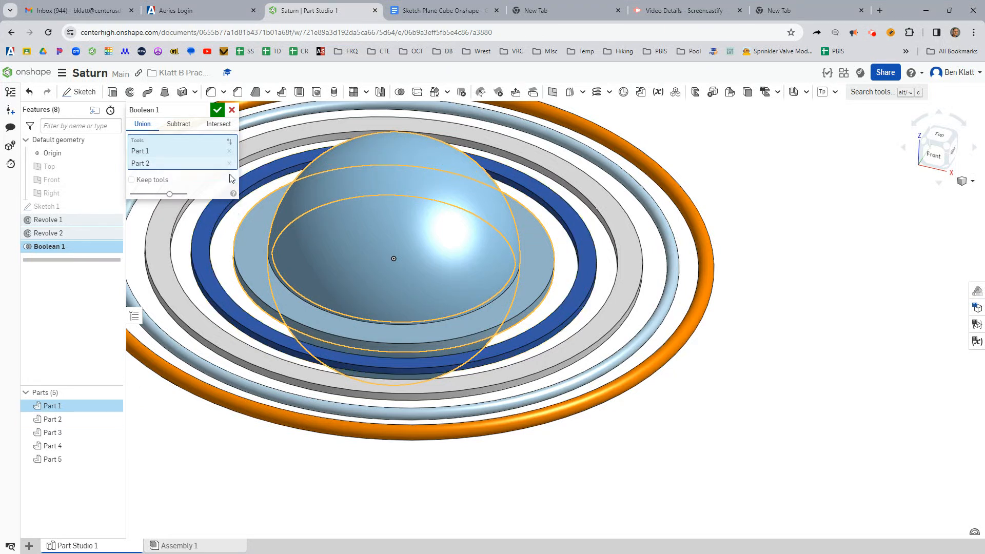
{"action": "left_click", "coordinate": [217, 110]}
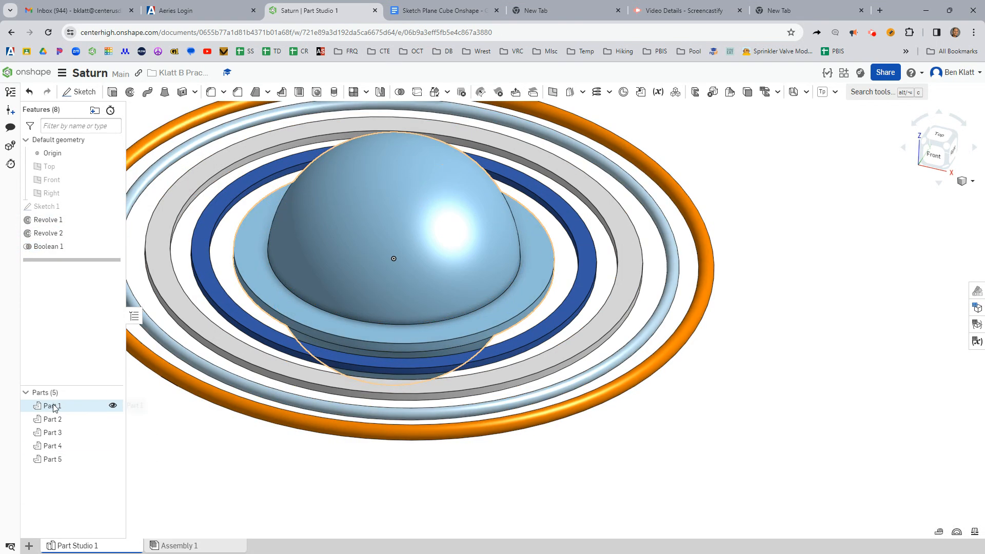
{"action": "right_click_drag", "start_coordinate": [379, 478], "coordinate": [323, 482]}
{"action": "scroll", "coordinate": [315, 497], "scroll_direction": "up", "scroll_amount": 2}
{"action": "scroll", "coordinate": [315, 496], "scroll_direction": "down", "scroll_amount": 4}
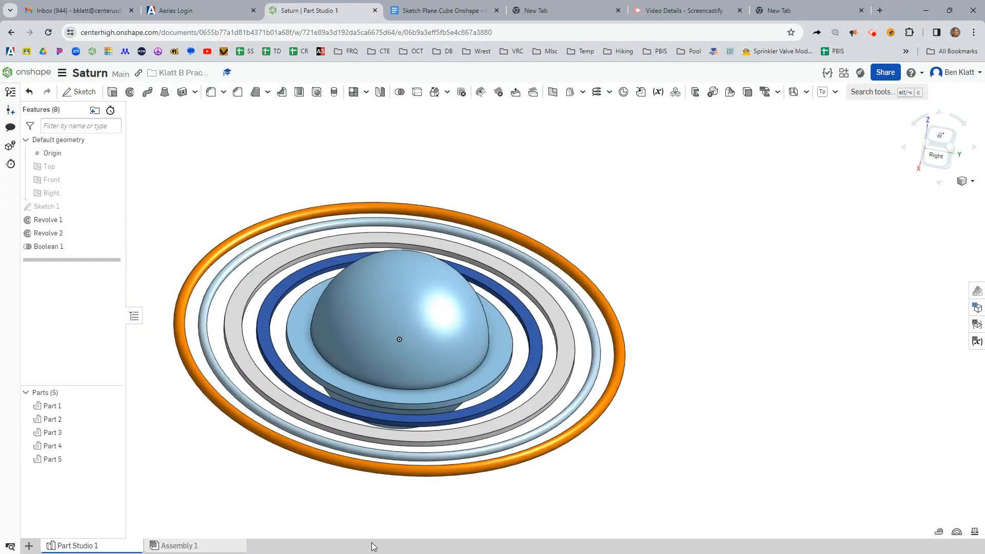
{"action": "middle_click_drag", "start_coordinate": [361, 527], "coordinate": [342, 484]}
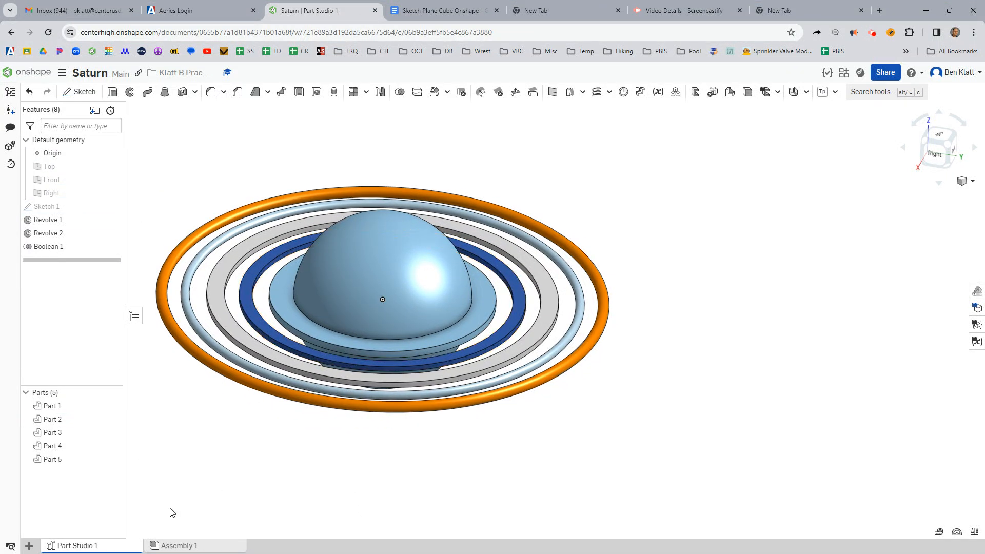
{"action": "mouse_move", "coordinate": [459, 457]}
{"action": "right_mouse_down"}
{"action": "mouse_move", "coordinate": [468, 440]}
{"action": "mouse_move", "coordinate": [453, 439]}
{"action": "mouse_move", "coordinate": [465, 445]}
{"action": "right_mouse_up"}
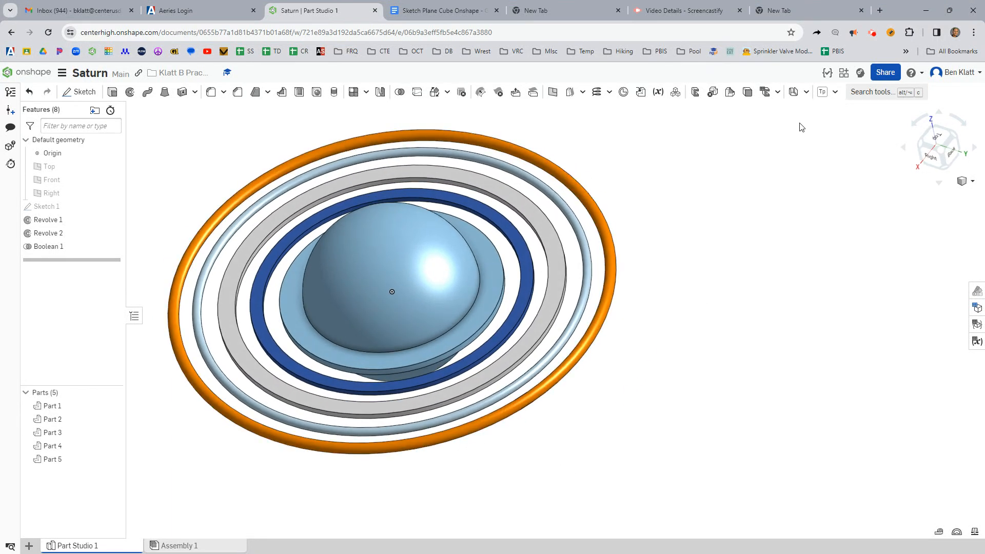